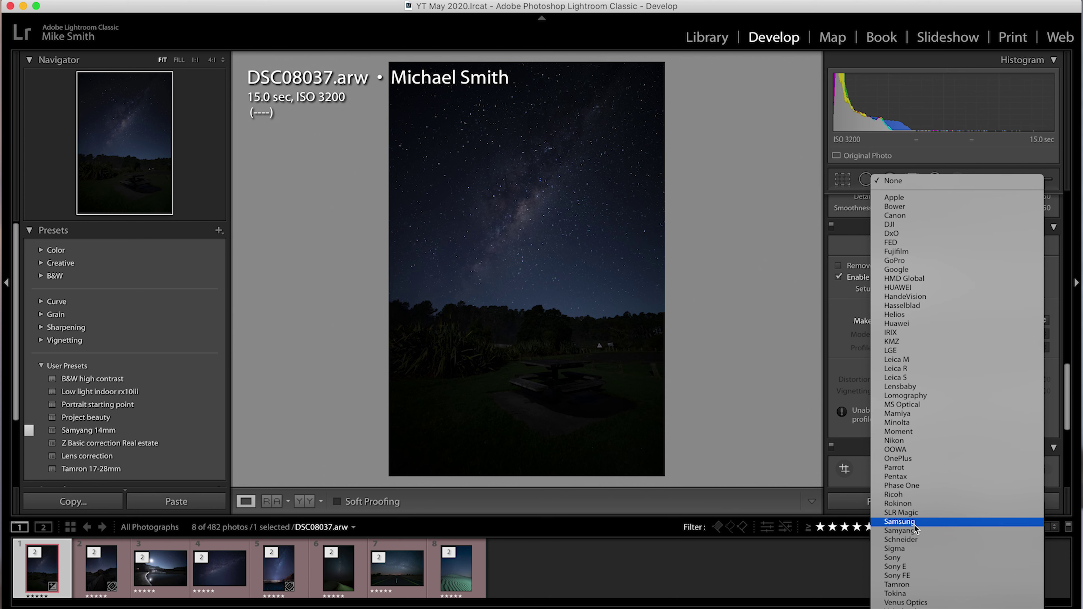
Set the lens profile correction to the Samyang make and the Samyang 14mm f/2.8 ED AS IF UMC model.
click(917, 530)
click(942, 332)
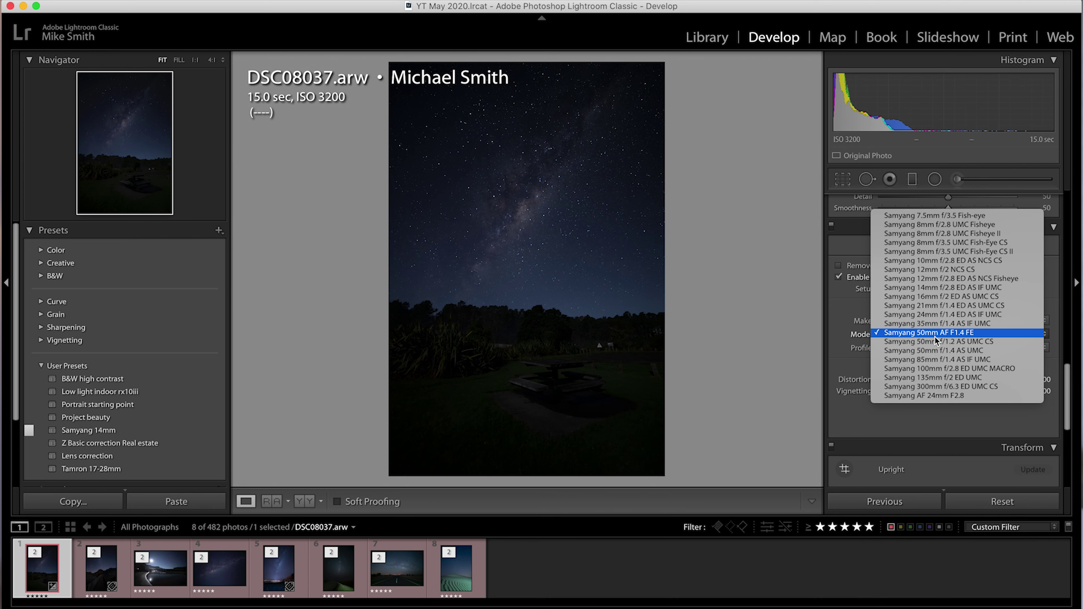
click(946, 288)
Set exposure to +2.00, contrast to +32, highlights to -50, shadows to +46, whites to +34, blacks to -12 and clarity to +20.
scroll(946, 293, up, 15)
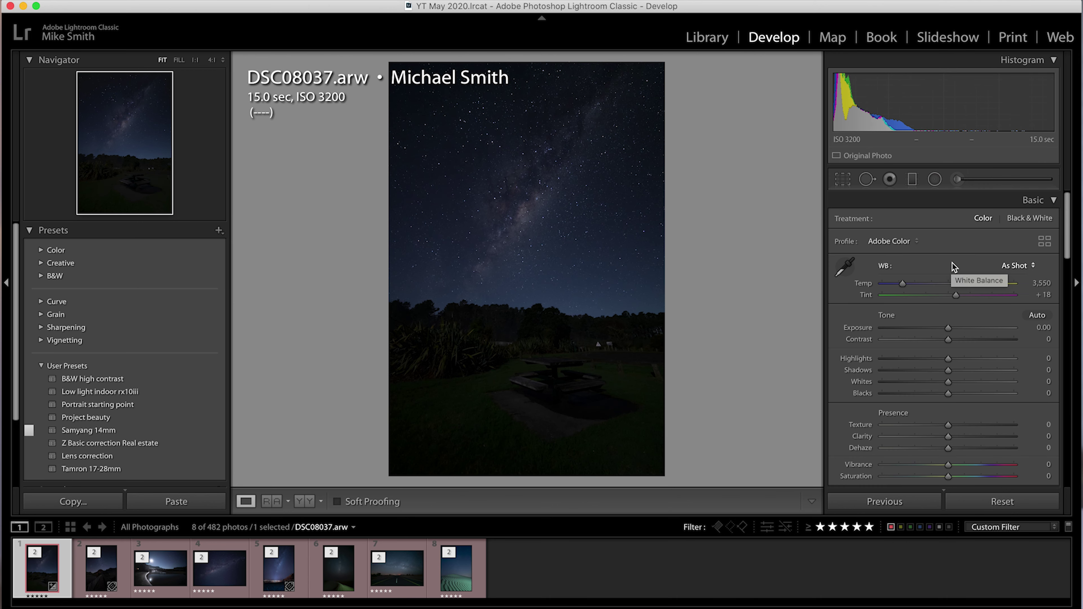
drag(948, 329, 976, 333)
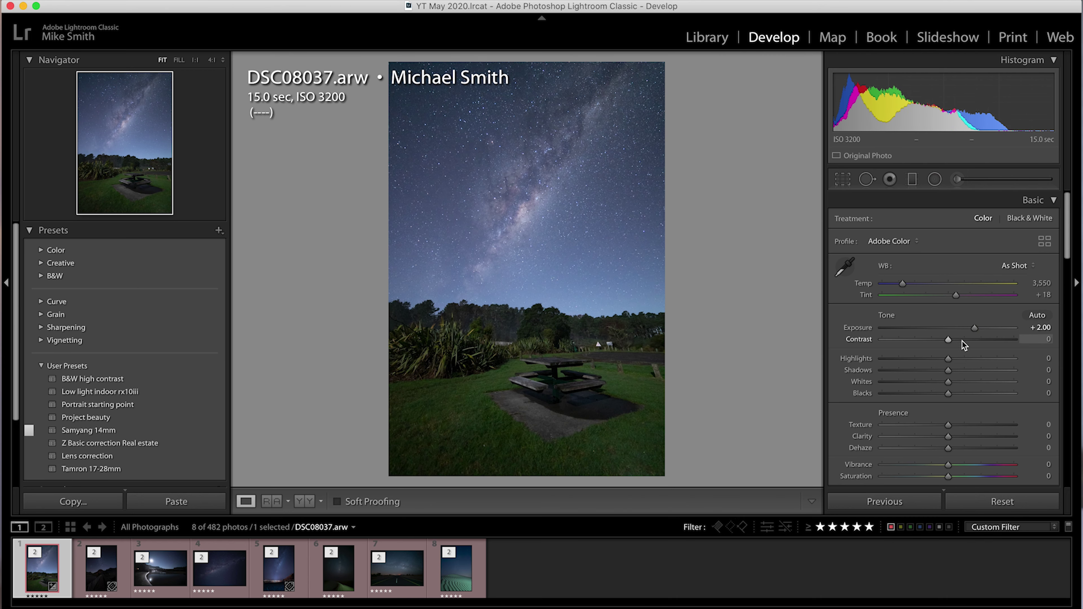
drag(948, 342, 941, 395)
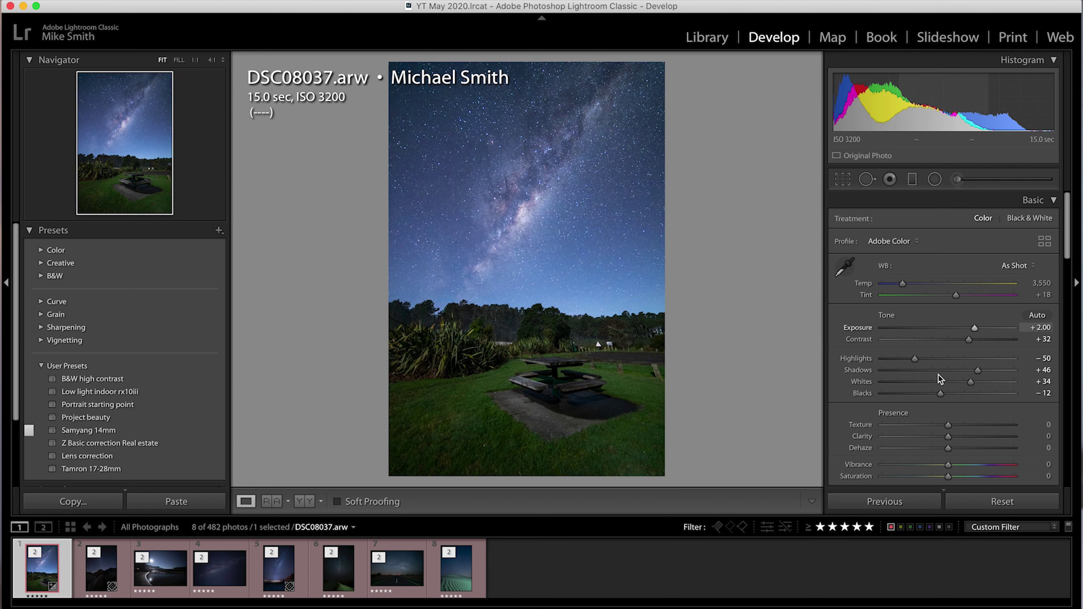
drag(946, 438, 959, 439)
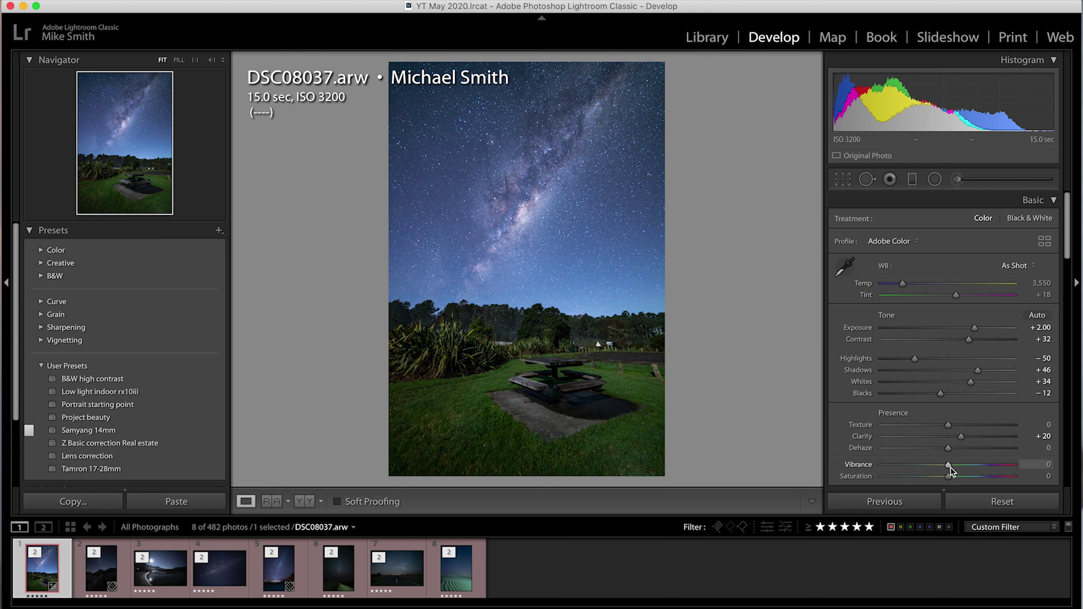
Push vibrance and saturation to +100 and adjust the white balance to temperature 4,642 and tint +14.
drag(948, 466, 1044, 468)
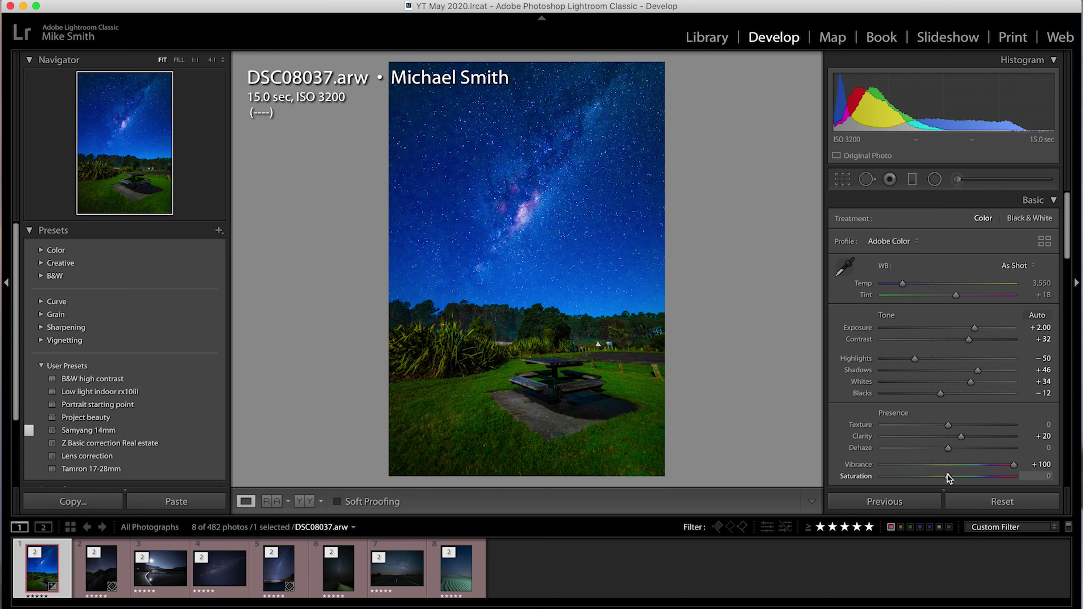
drag(950, 476, 1036, 480)
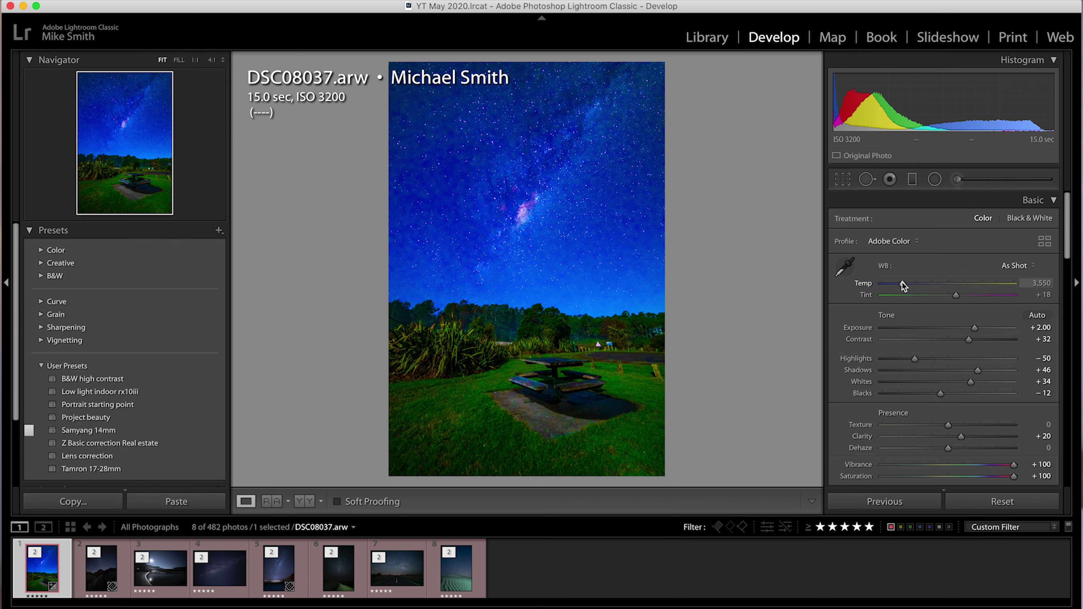
drag(903, 285, 966, 289)
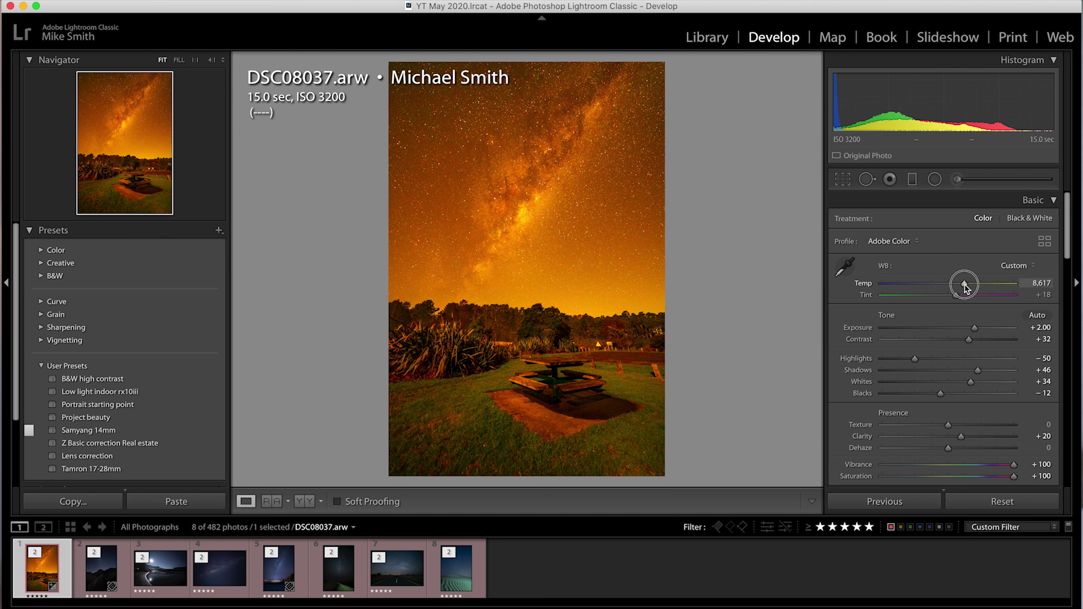
drag(966, 289, 916, 287)
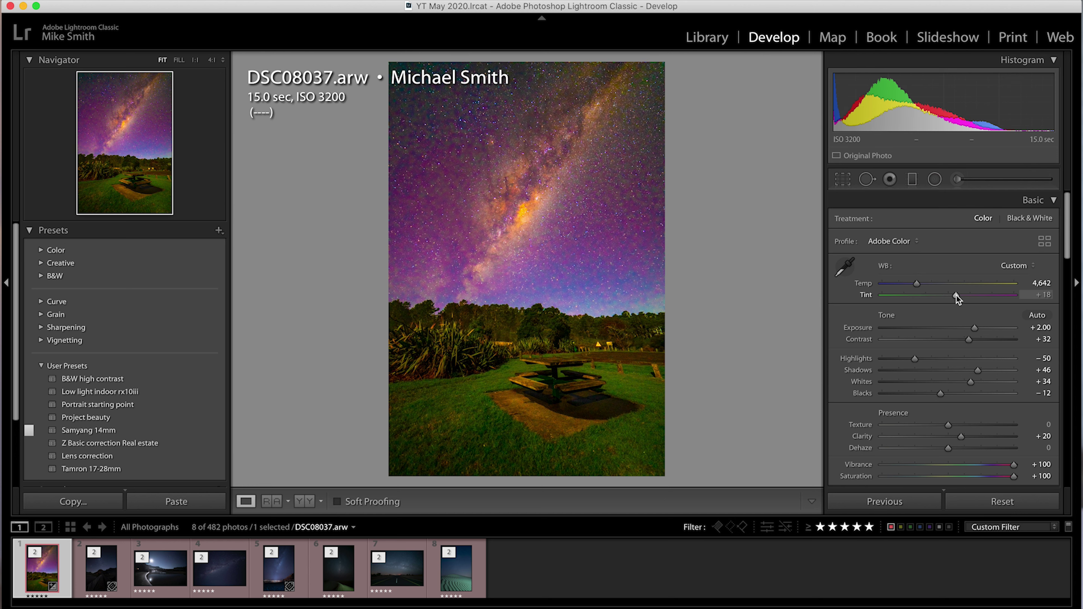
mouse_move(956, 299)
mouse_down()
mouse_move(983, 300)
mouse_move(920, 303)
mouse_move(955, 301)
mouse_up()
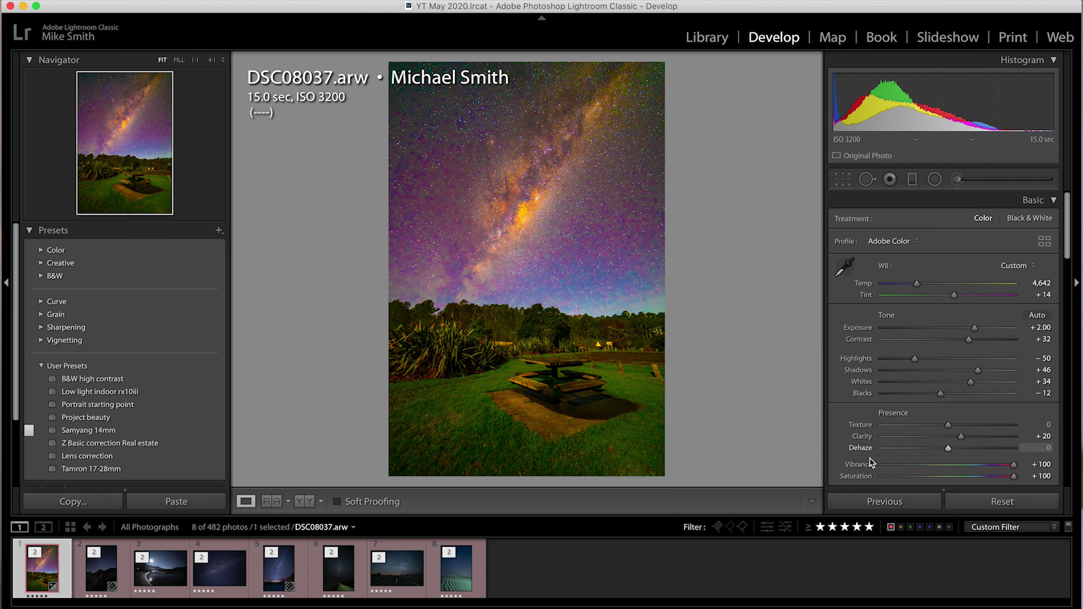
Reset vibrance and saturation to 0 and cool the white balance temperature to 3,994.
double_click(859, 465)
double_click(859, 476)
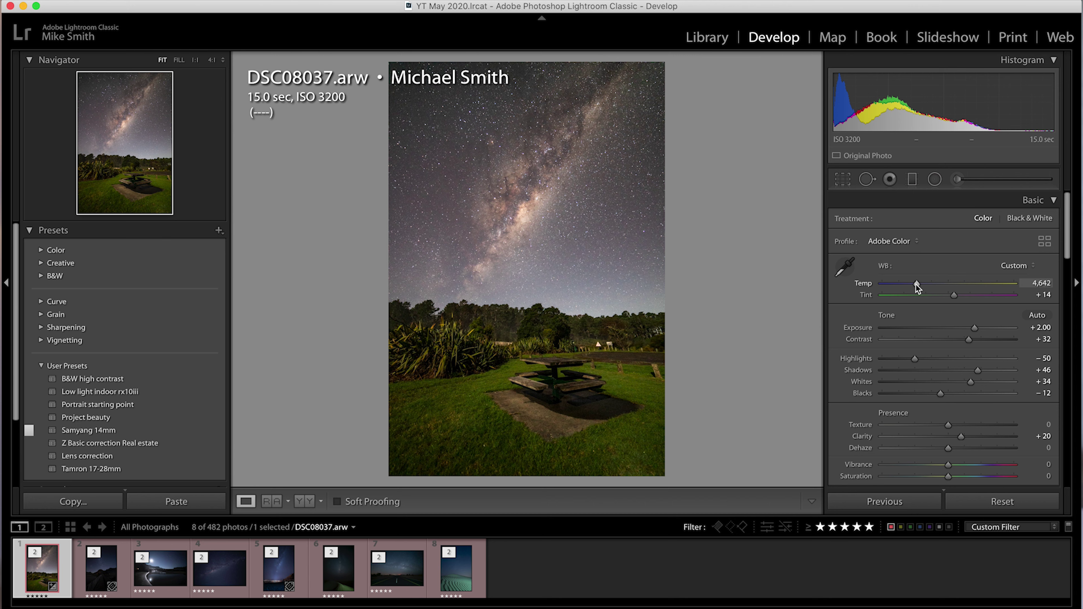
drag(917, 287, 910, 286)
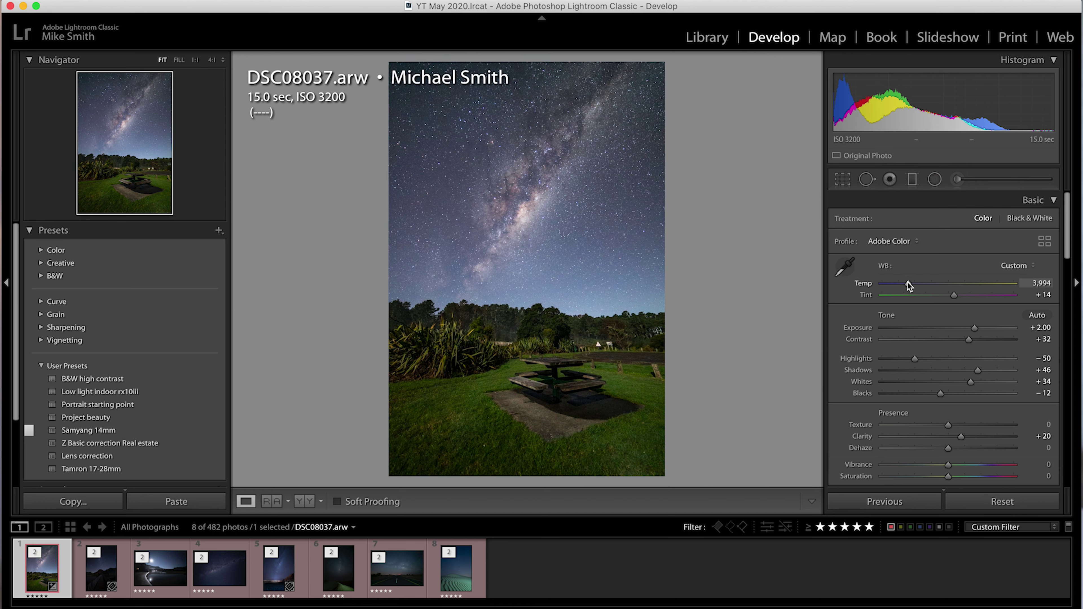
Refine the photo with highlights at -69, clarity at +30, texture at +11 and vibrance at +13.
drag(914, 359, 900, 360)
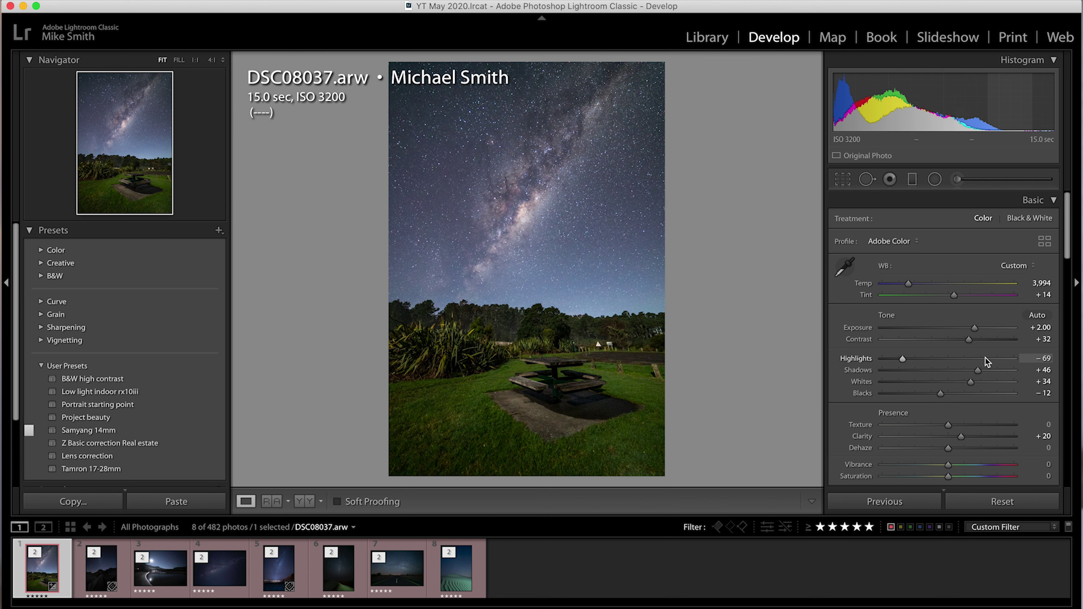
mouse_move(959, 436)
mouse_down()
mouse_move(973, 438)
mouse_move(957, 429)
mouse_up()
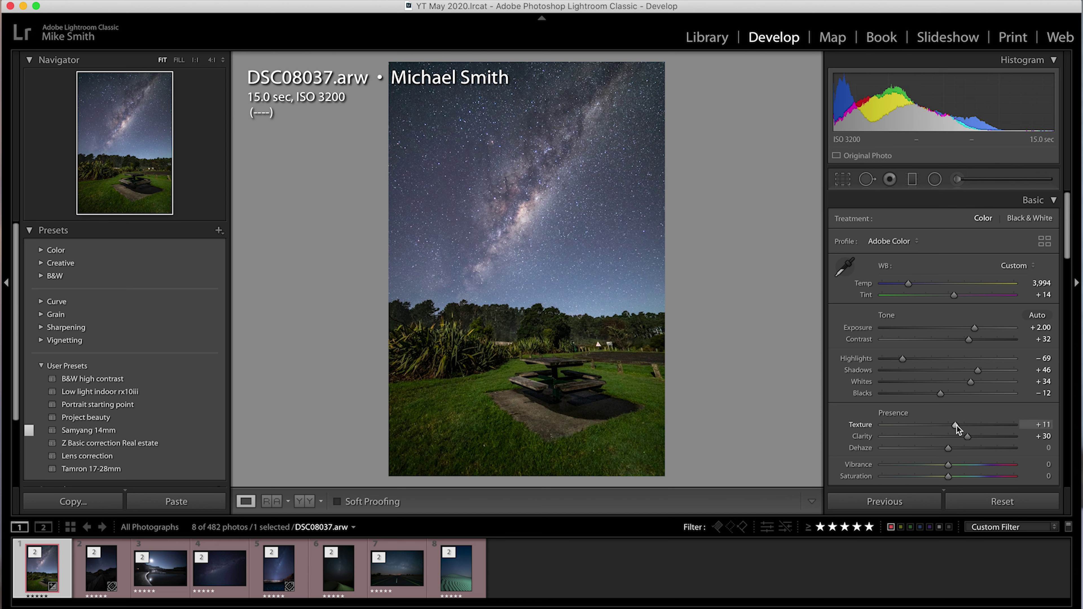
drag(951, 466, 958, 468)
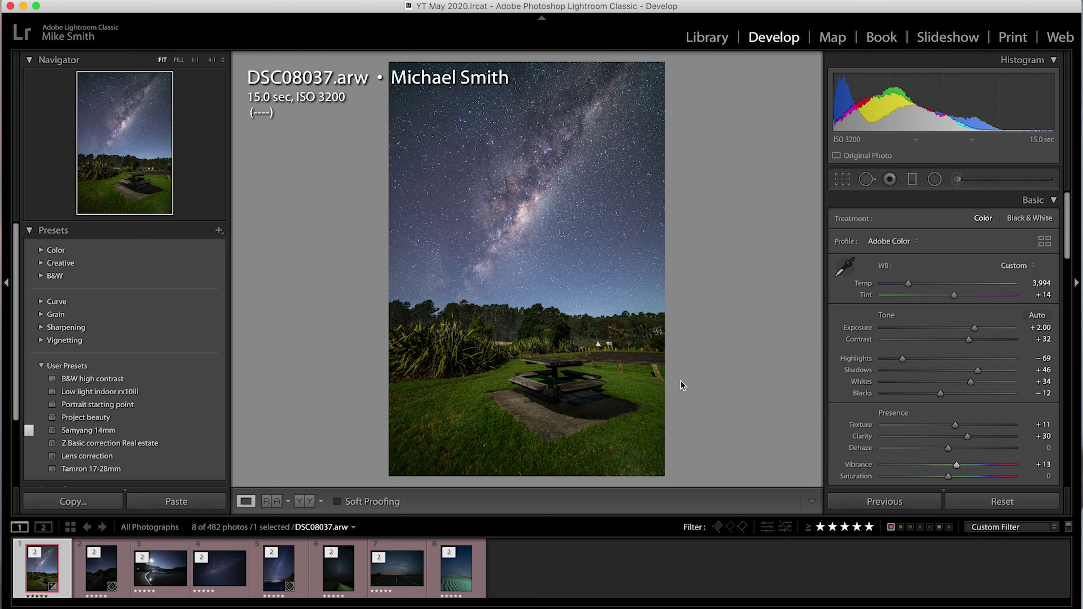
Cover the triangular warning sign with a Spot Removal stroke sampled from the nearby bushes, using Heal mode.
click(613, 346)
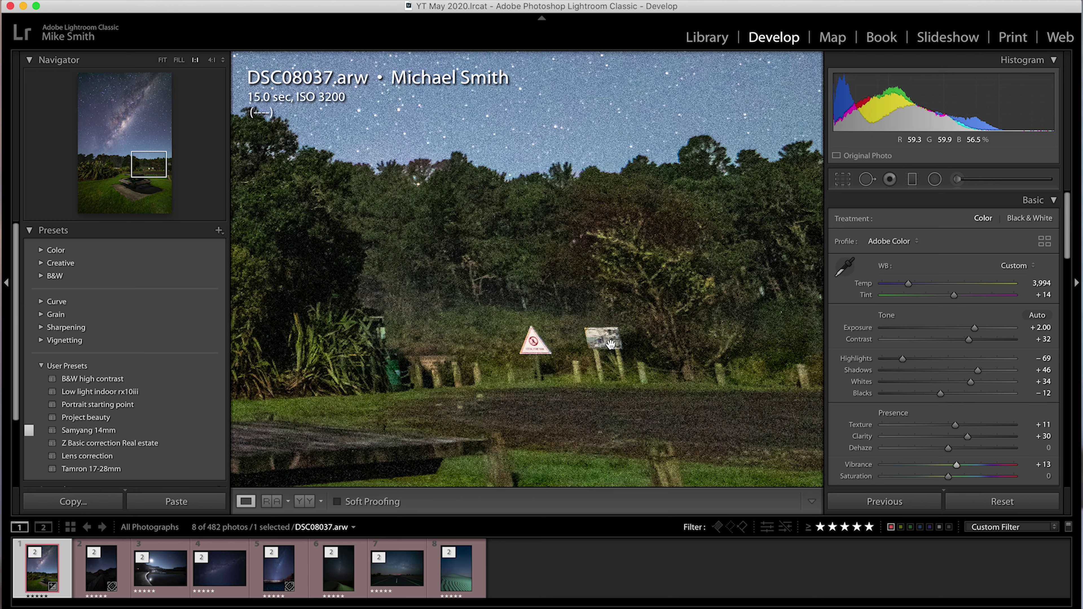
drag(567, 360, 549, 275)
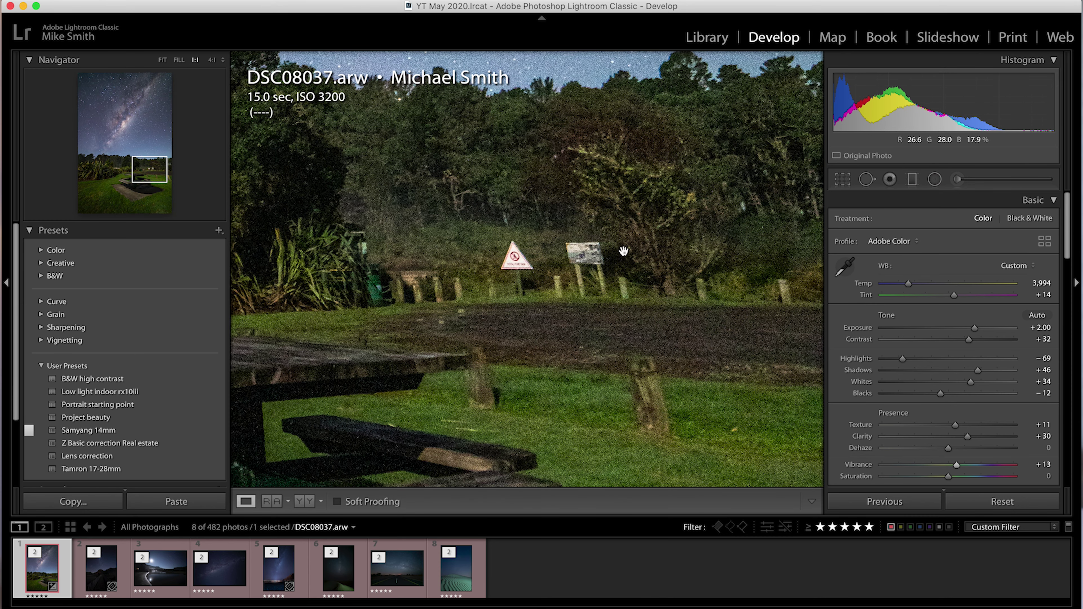
click(866, 180)
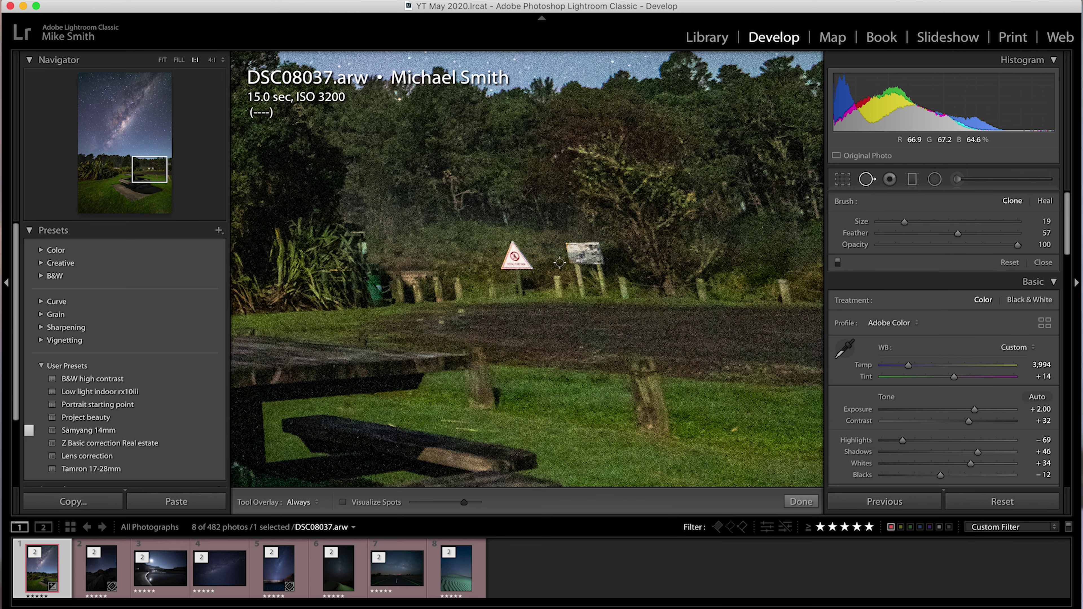
mouse_move(513, 265)
mouse_down()
mouse_move(498, 268)
mouse_move(509, 246)
mouse_move(530, 266)
mouse_move(510, 268)
mouse_move(523, 270)
mouse_up()
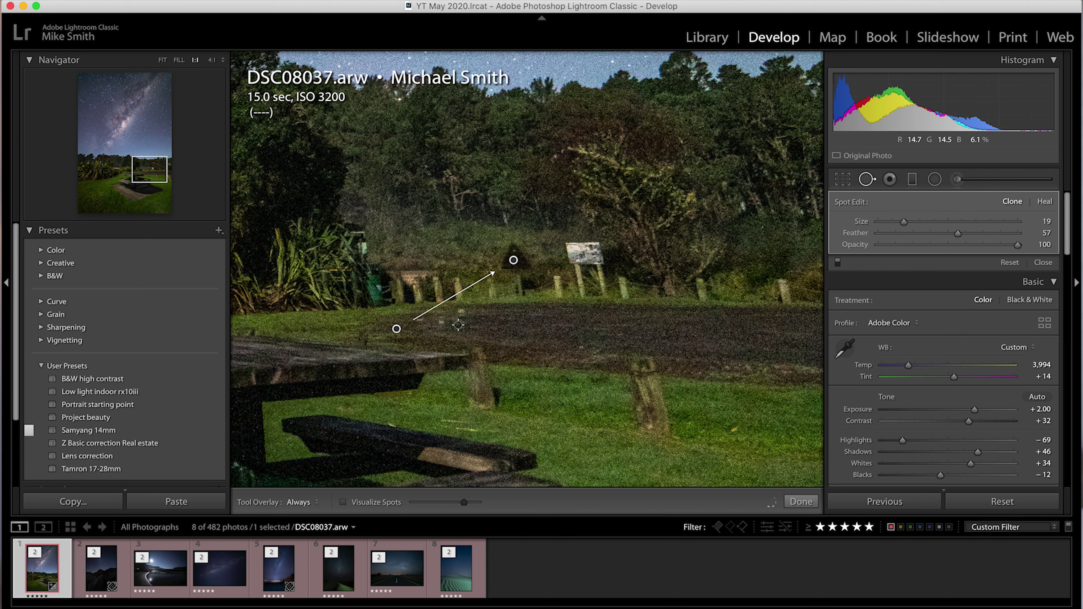
drag(396, 329, 448, 240)
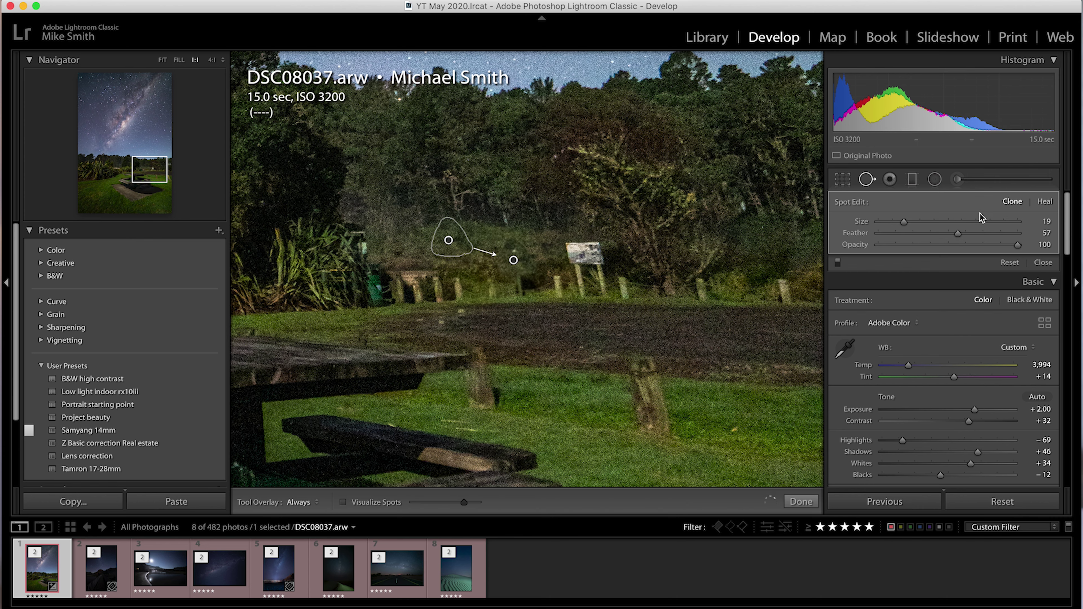
click(1045, 204)
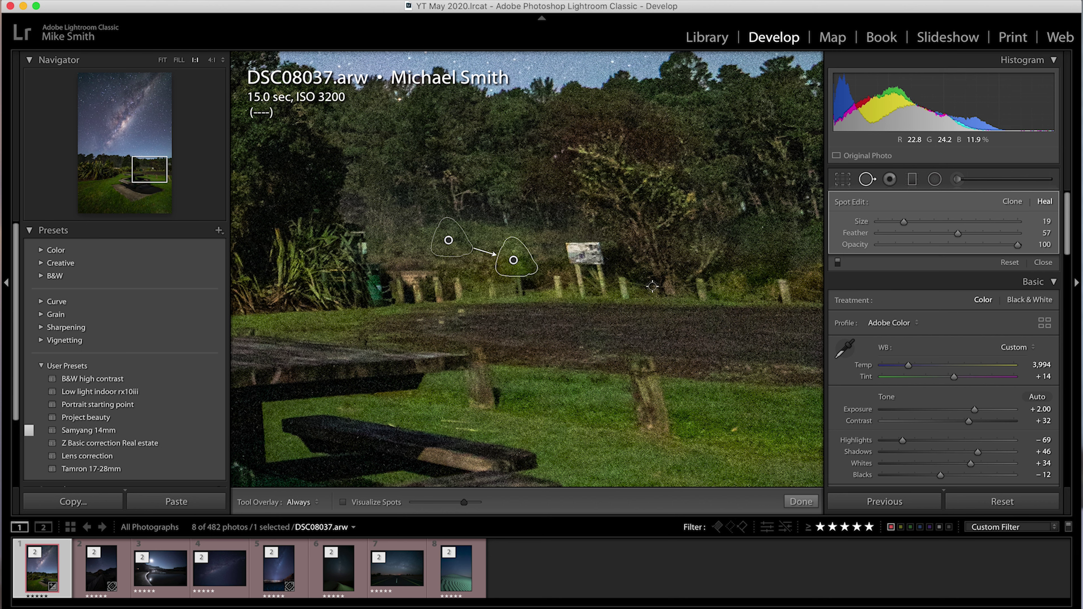
Heal away the white information board beside the tree, sampling from the bushes near the treeline.
mouse_move(570, 261)
mouse_down()
mouse_move(604, 260)
mouse_move(592, 247)
mouse_move(565, 254)
mouse_move(583, 255)
mouse_up()
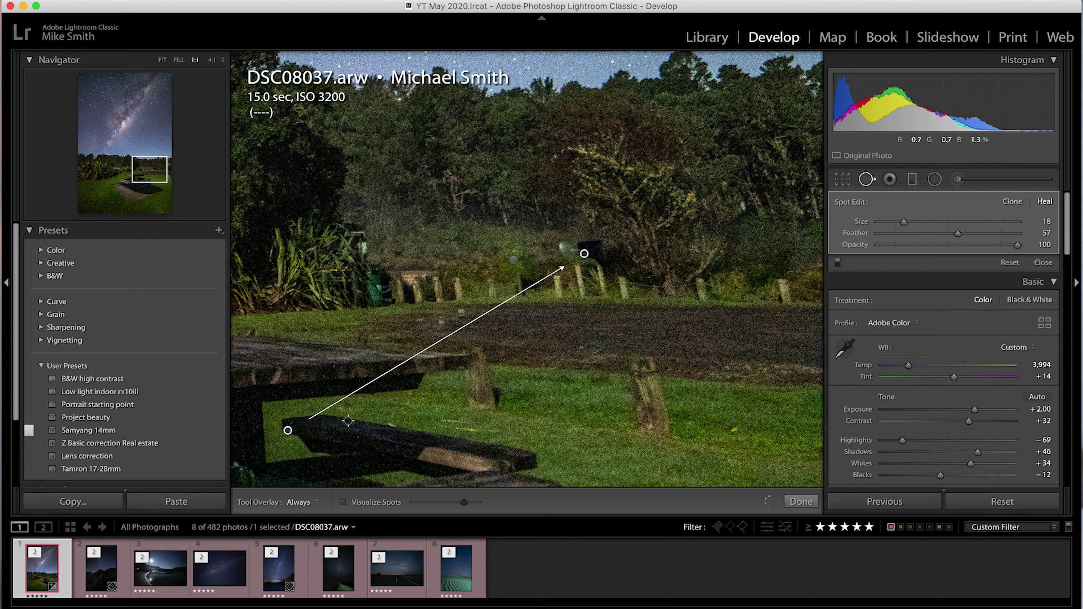
drag(290, 431, 300, 405)
drag(343, 342, 415, 237)
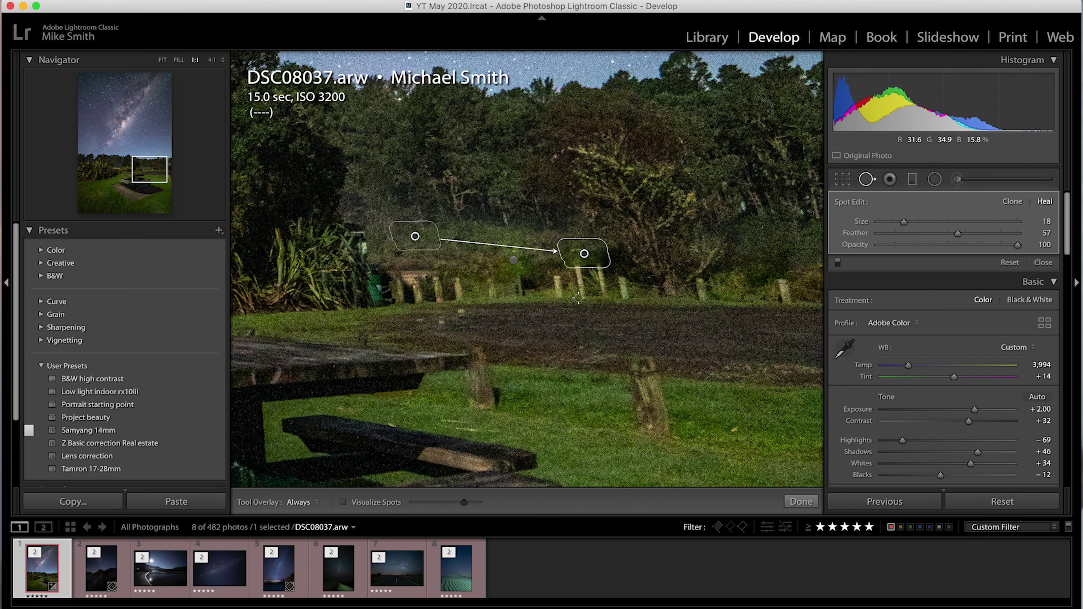
Heal out the information board's two support posts, finish the spot removal and check the retouched area up close.
mouse_move(577, 267)
mouse_down()
mouse_move(578, 296)
mouse_move(592, 274)
mouse_move(527, 246)
mouse_move(529, 257)
mouse_up()
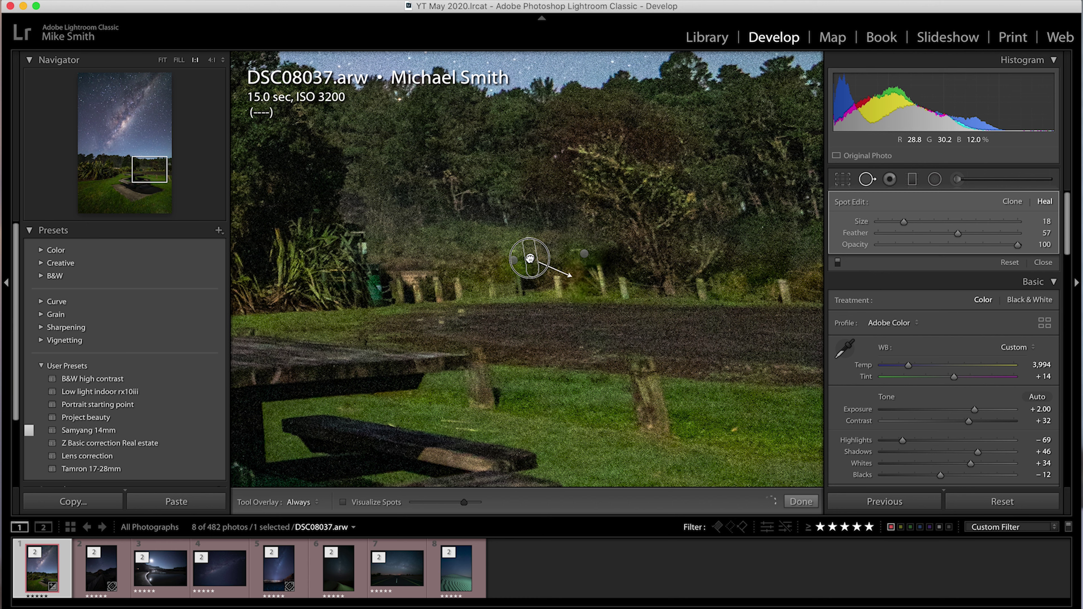
drag(605, 296, 600, 262)
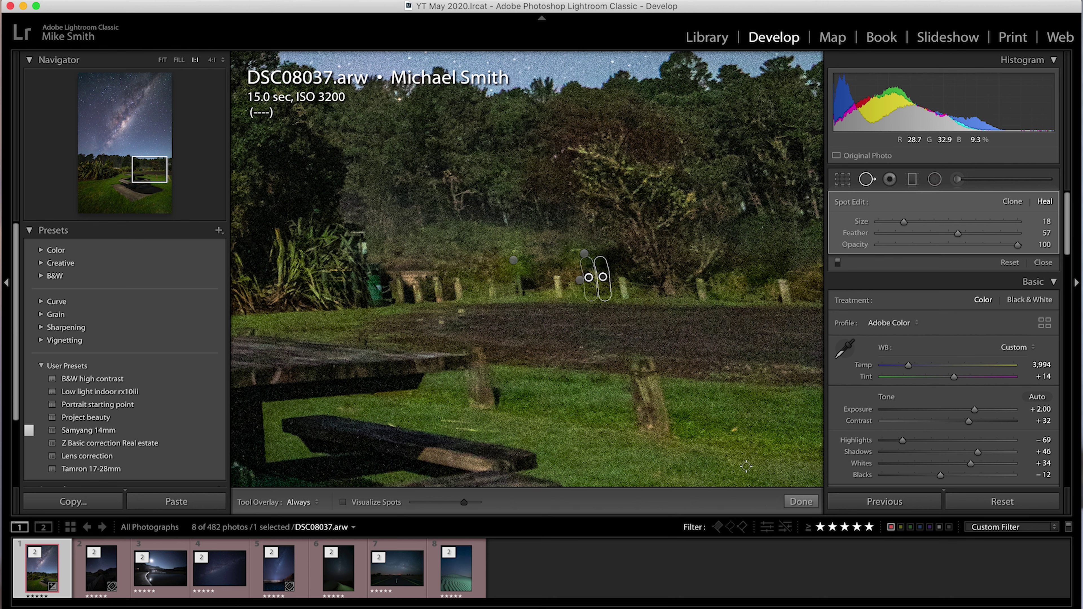
click(799, 501)
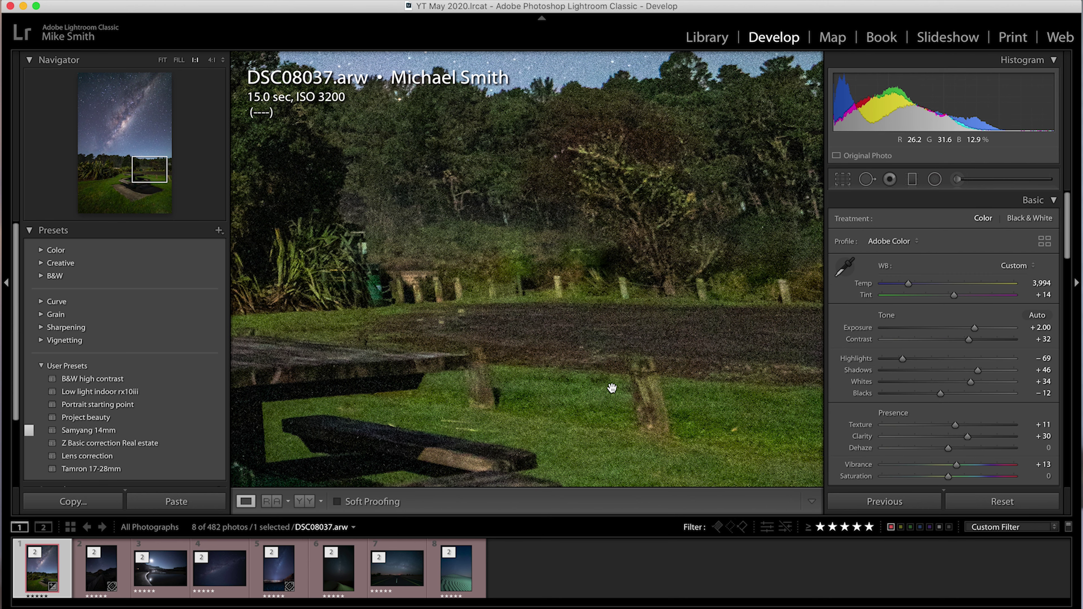
click(564, 344)
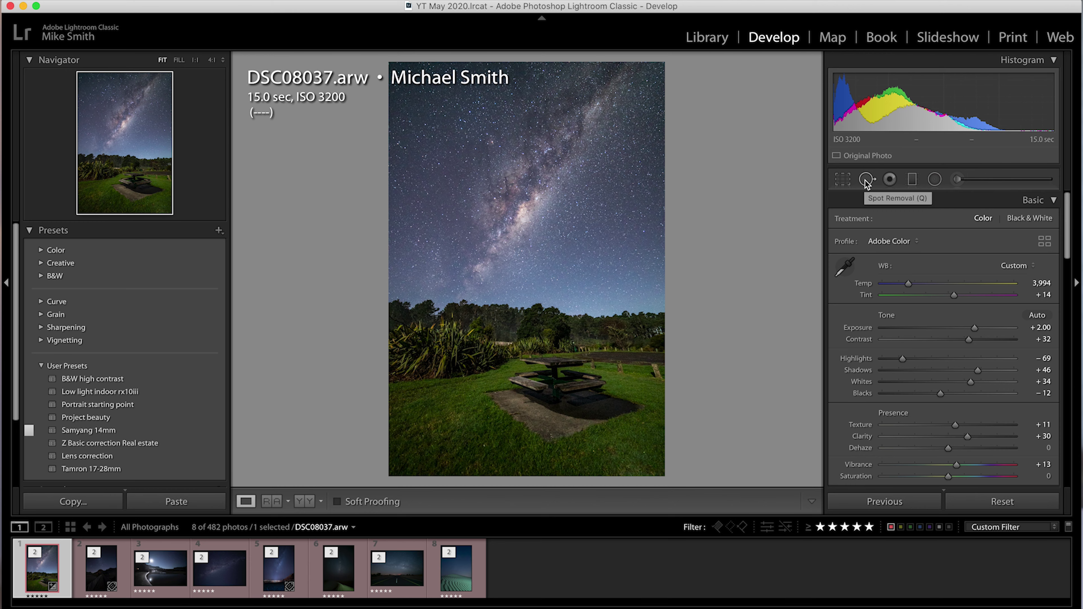
click(602, 343)
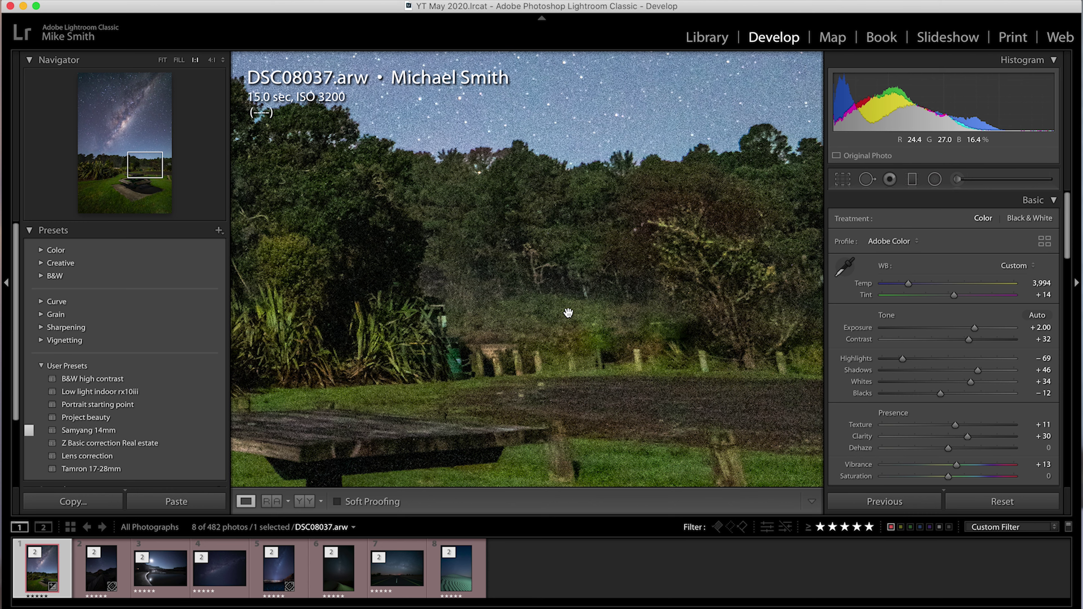
click(527, 246)
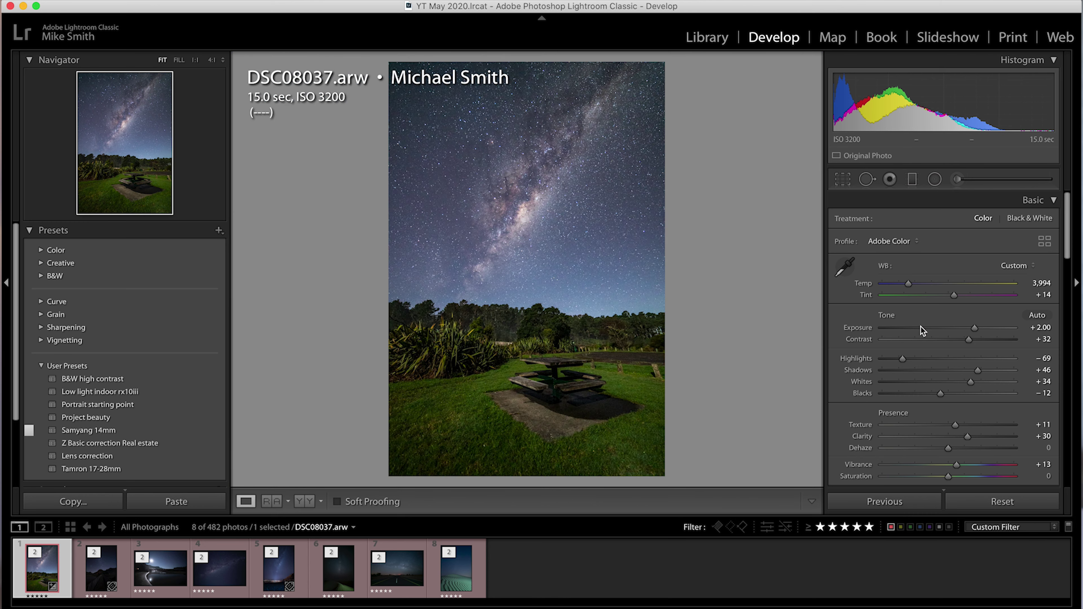
Sharpen the photo with an amount of 60 and a masking value of 82.
scroll(926, 331, down, 15)
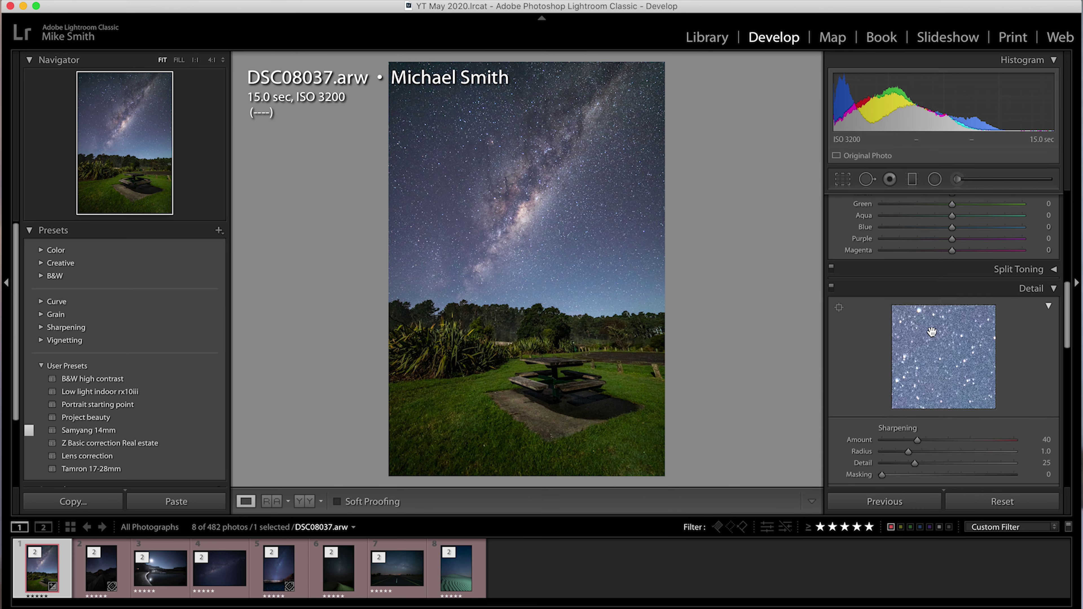
scroll(932, 331, down, 5)
drag(917, 288, 934, 290)
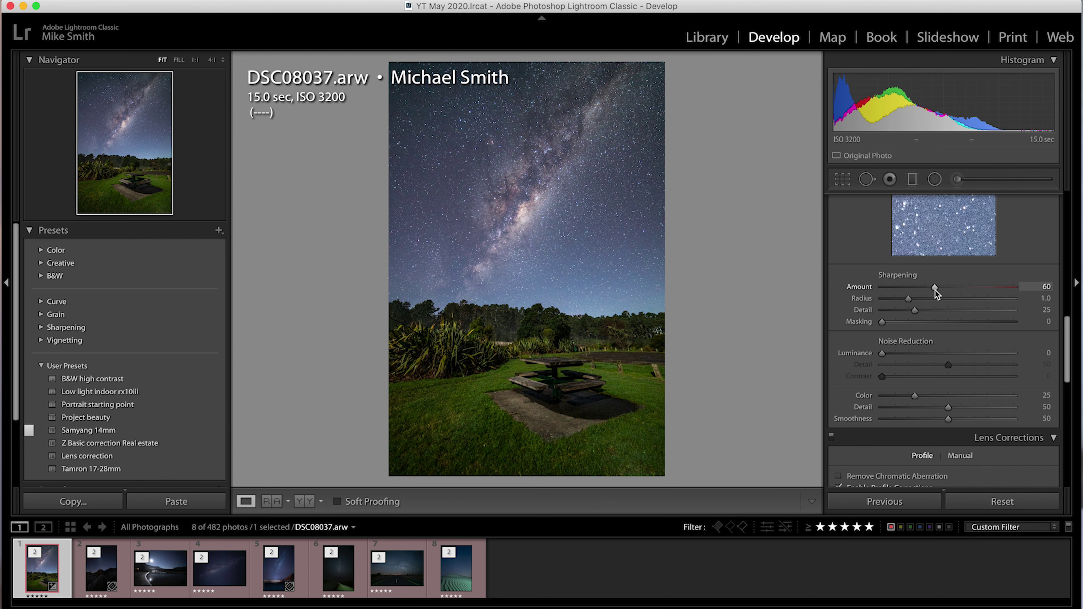
key(alt)
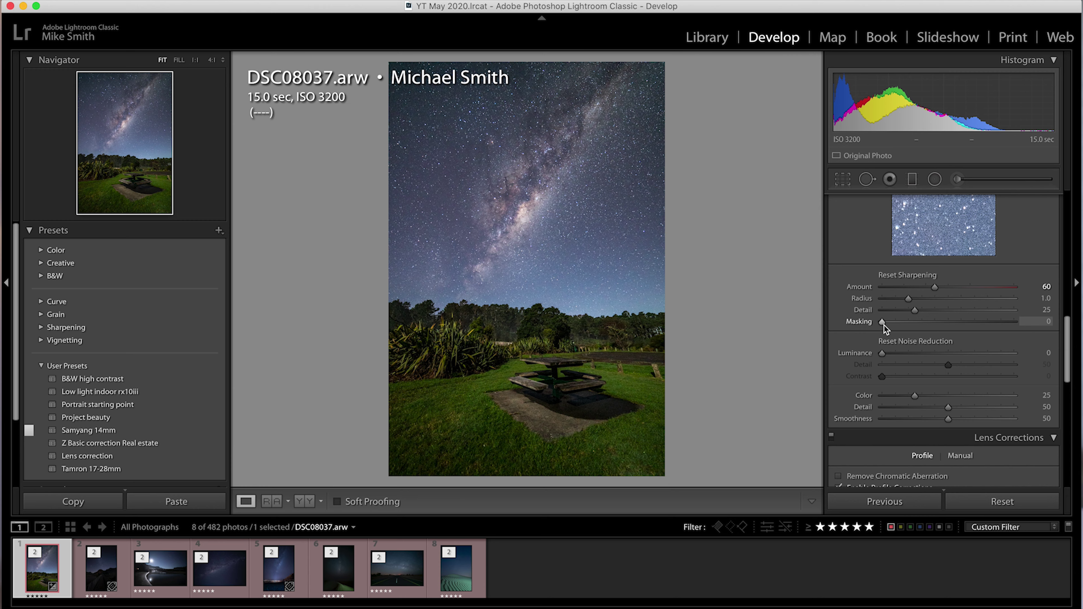
drag(884, 325, 992, 337)
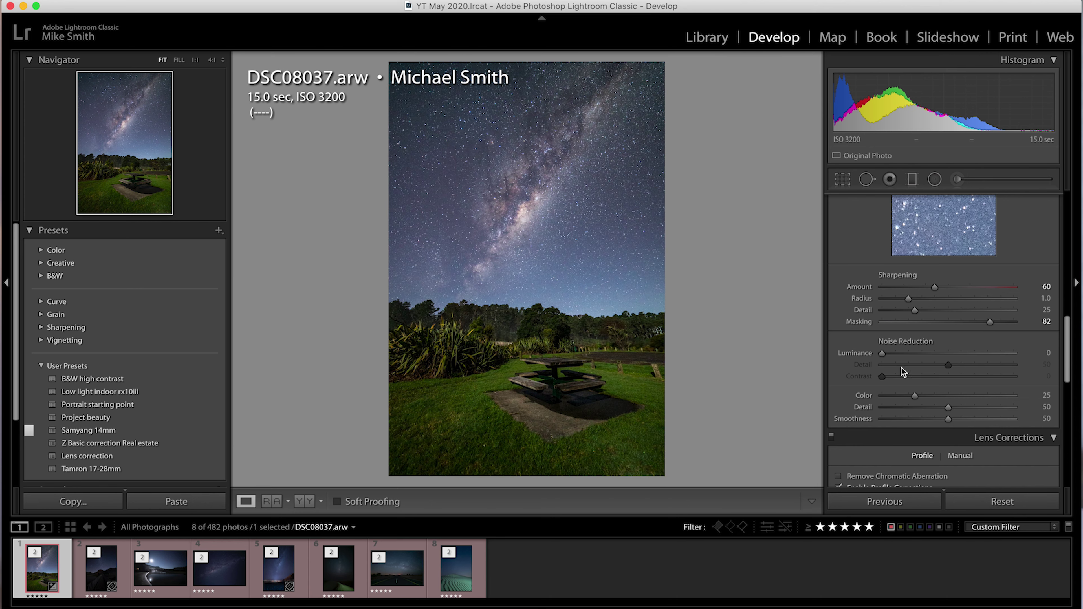
Apply luminance noise reduction at 14 and raise it to 99 to exaggerate the smoothing.
drag(883, 354, 902, 354)
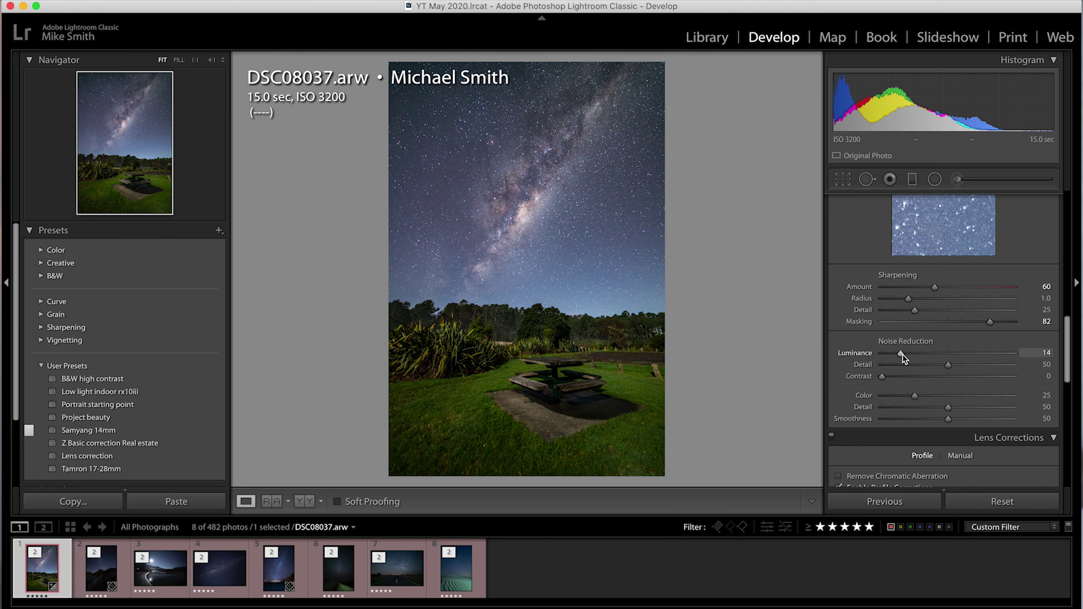
drag(902, 354, 1013, 356)
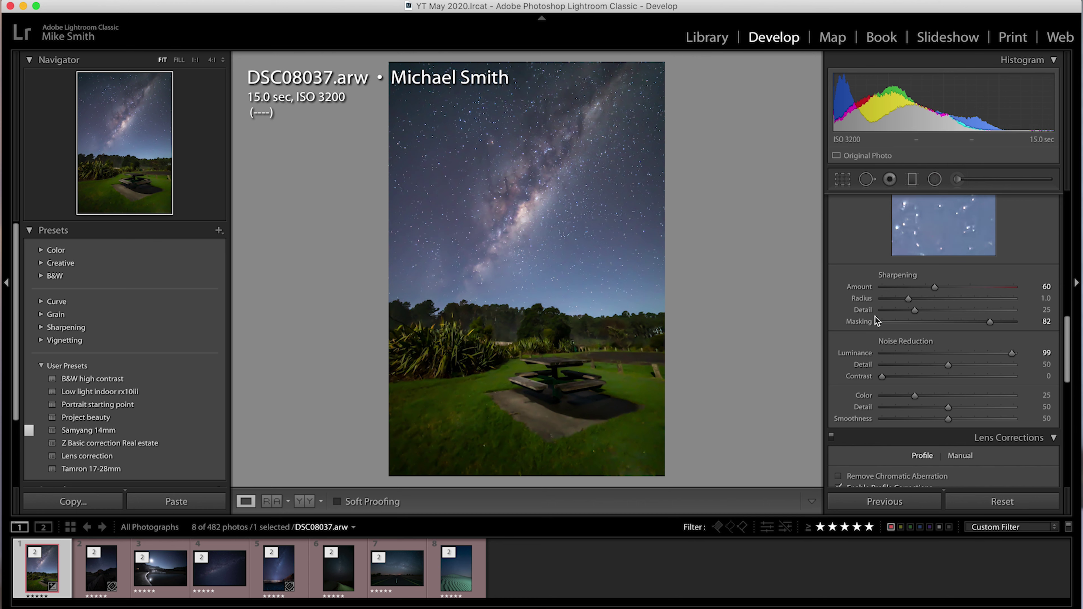
Reset the exaggerated luminance noise reduction and set it to 15.
double_click(865, 354)
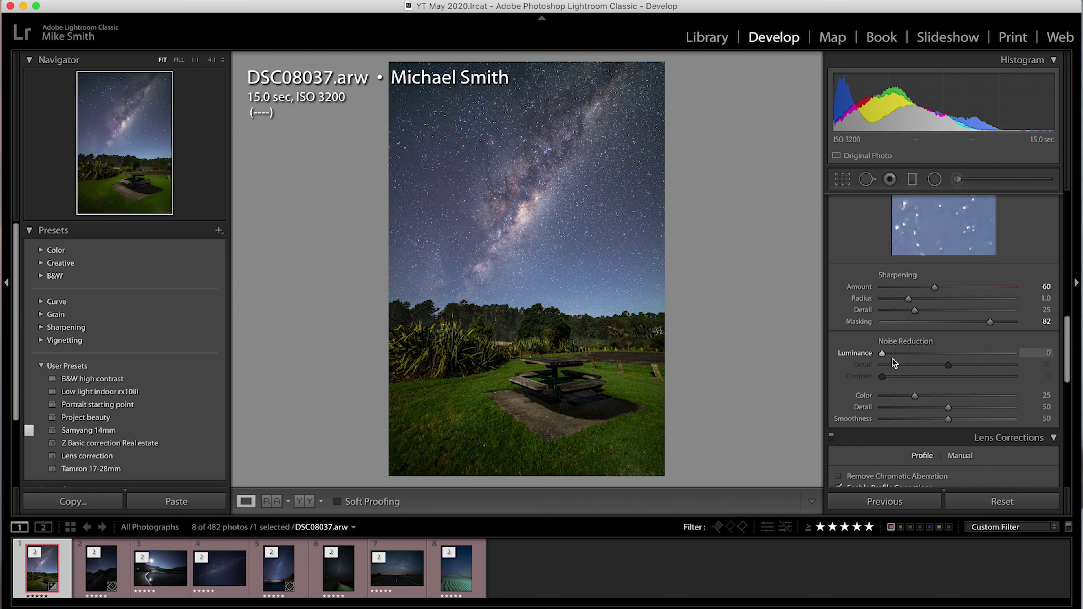
drag(882, 355, 901, 355)
scroll(960, 342, up, 15)
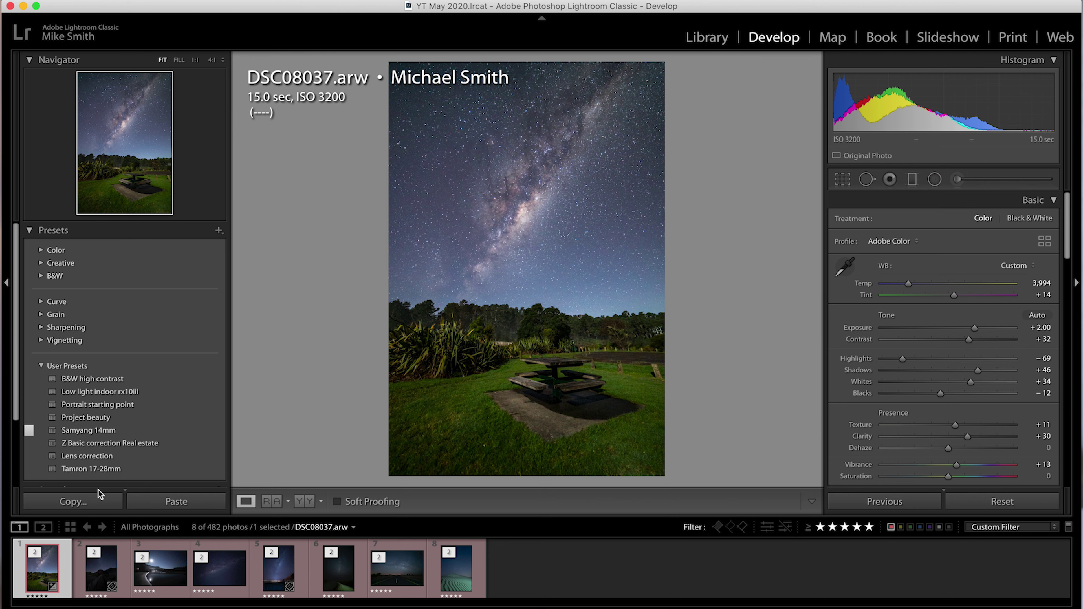
Open the dark footbridge photo DSC08044.arw and set exposure to +2.60, contrast to +22 and highlights to -100.
click(99, 571)
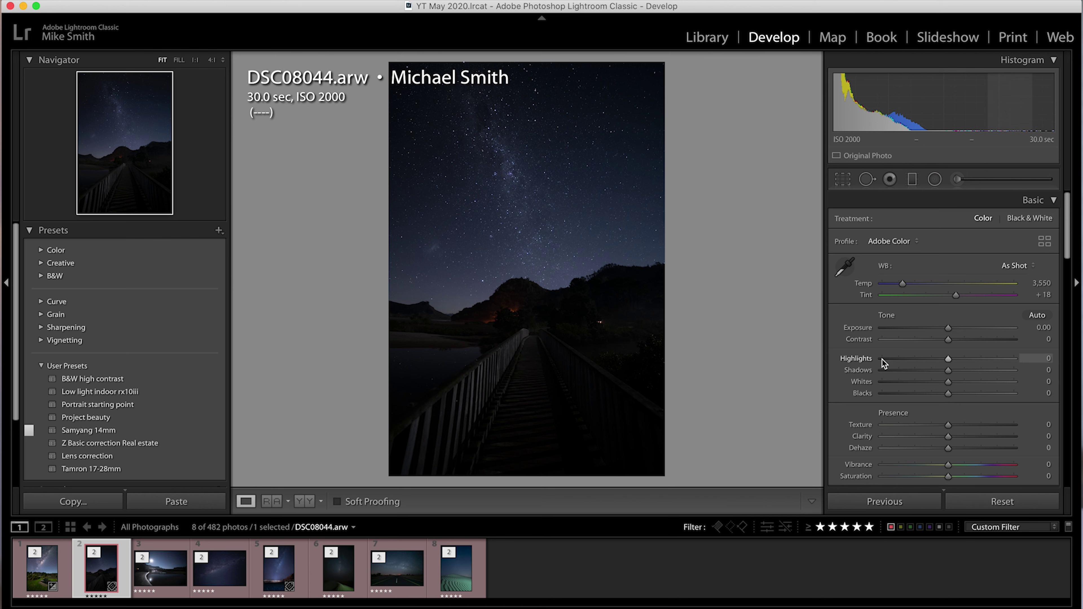
drag(948, 328, 886, 363)
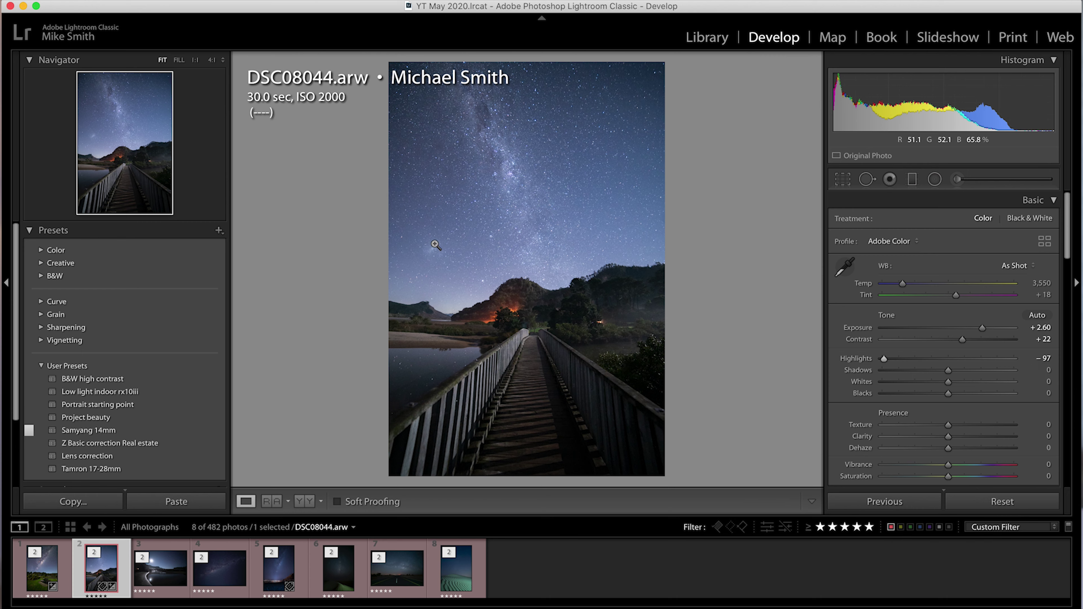
mouse_move(885, 359)
mouse_down()
mouse_move(931, 364)
mouse_move(883, 366)
mouse_up()
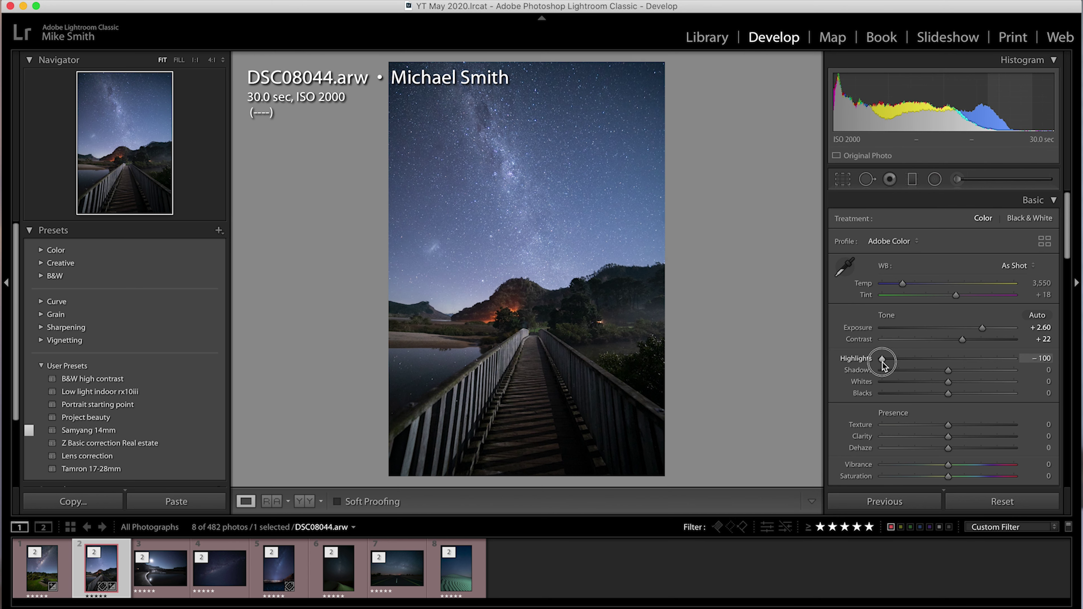
Set the footbridge photo's shadows to +73, whites to +41, blacks to -31 and clarity to +25.
drag(949, 371, 968, 370)
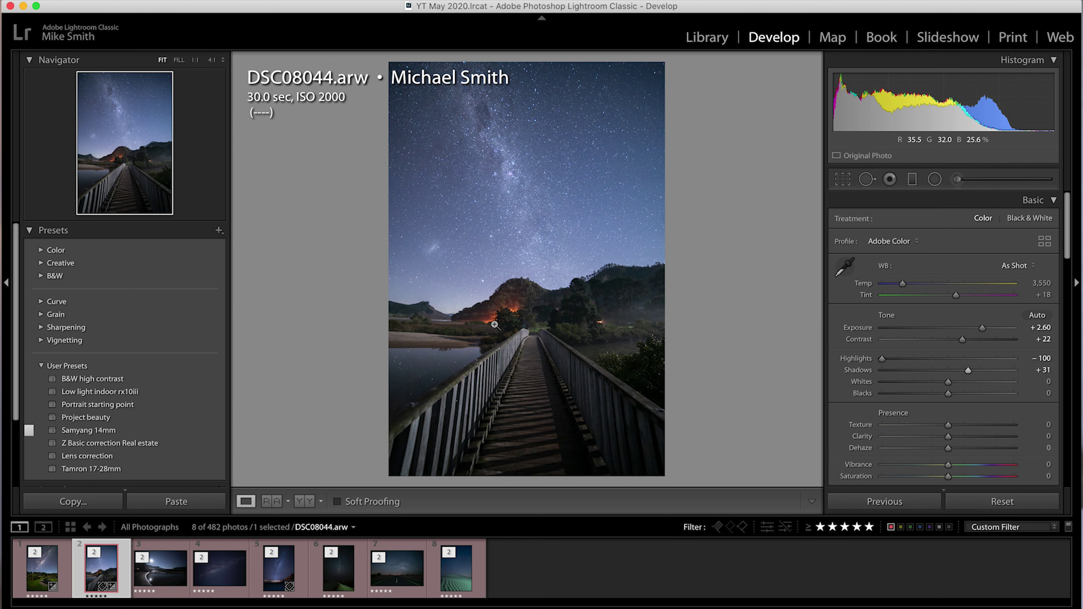
drag(969, 370, 929, 397)
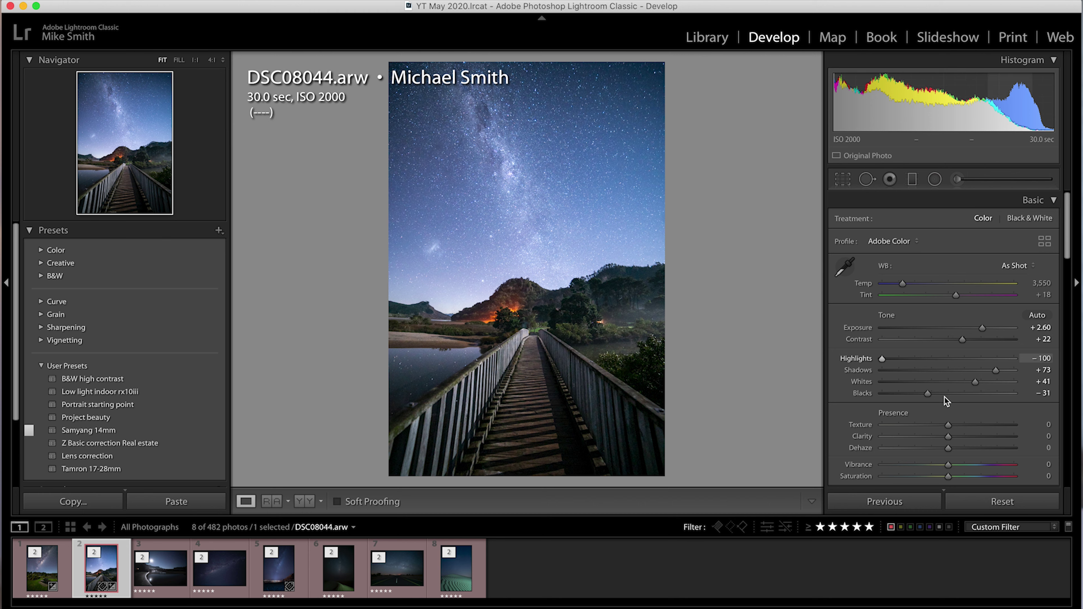
drag(950, 436, 967, 437)
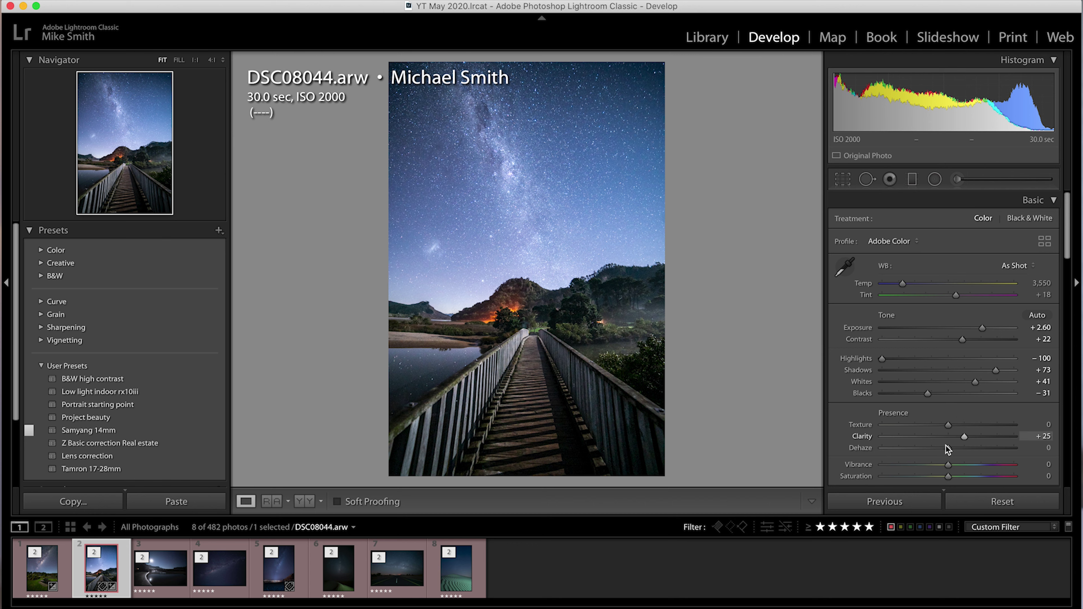
Apply the Samyang 14mm user preset to the footbridge photo and lower its exposure to +2.05.
scroll(955, 392, down, 2)
scroll(955, 389, down, 3)
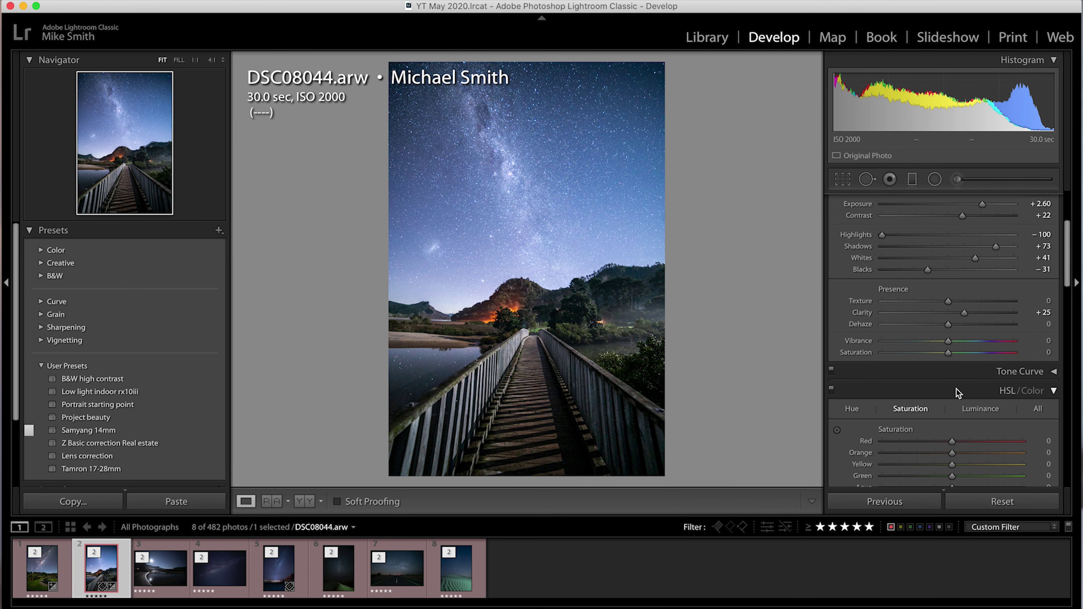
click(86, 430)
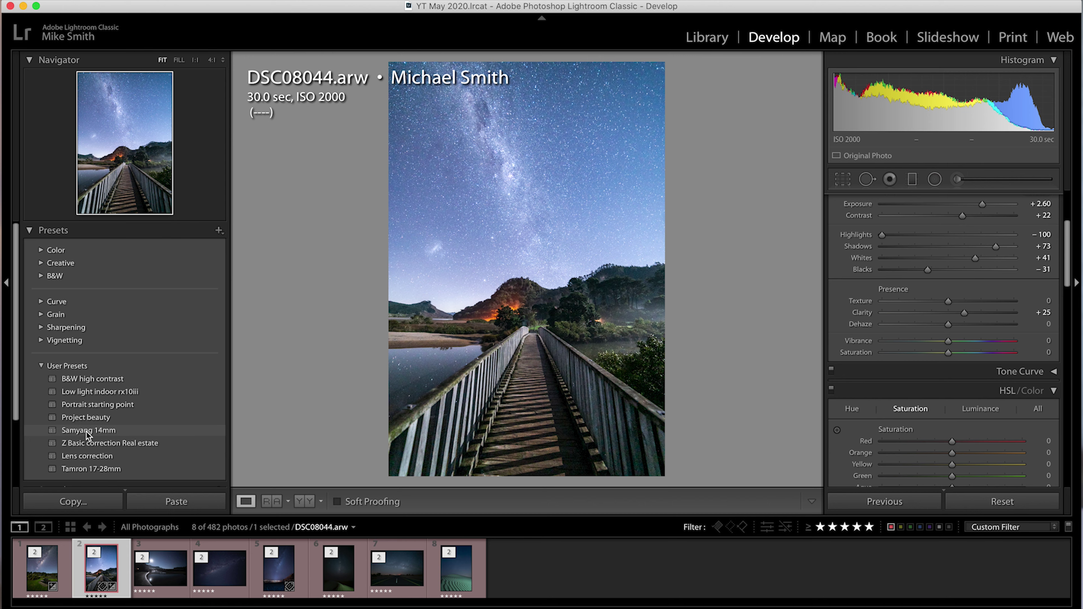
click(86, 430)
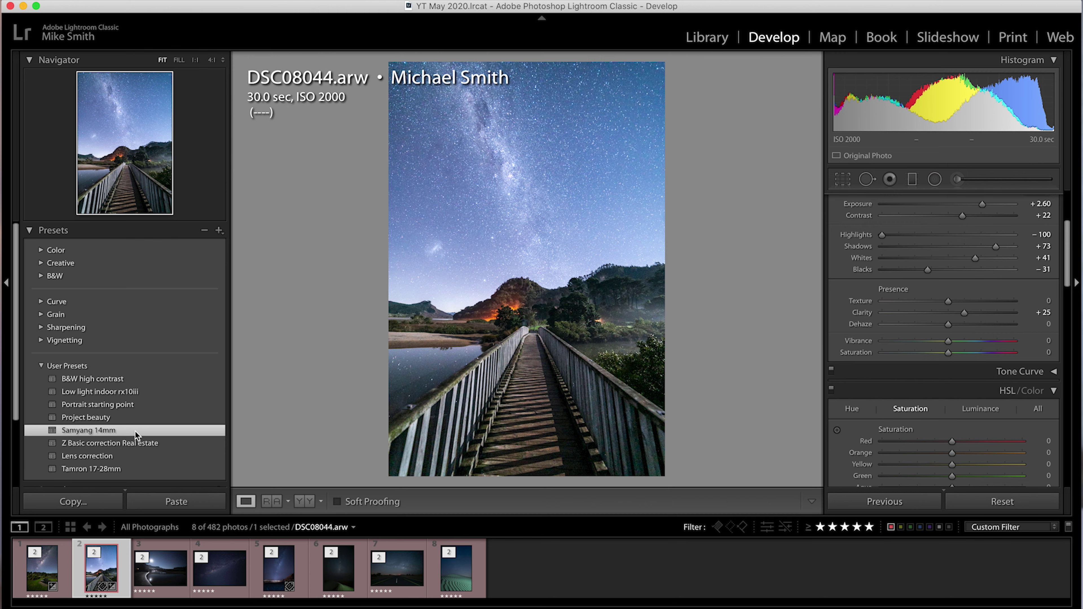
scroll(977, 396, up, 1)
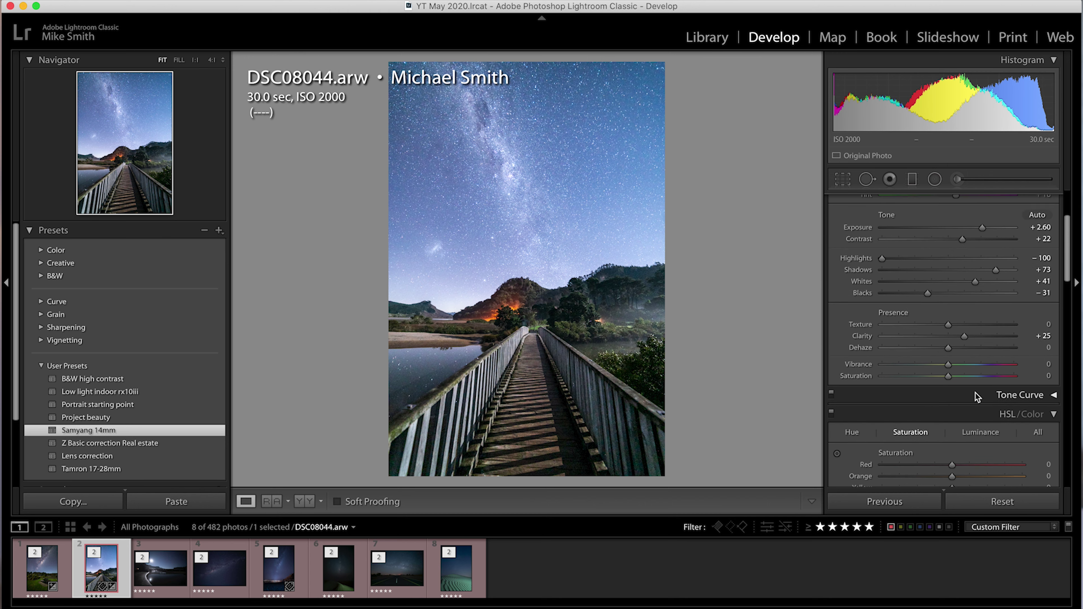
scroll(976, 396, up, 4)
mouse_move(882, 353)
mouse_down()
mouse_move(895, 354)
mouse_move(882, 355)
mouse_up()
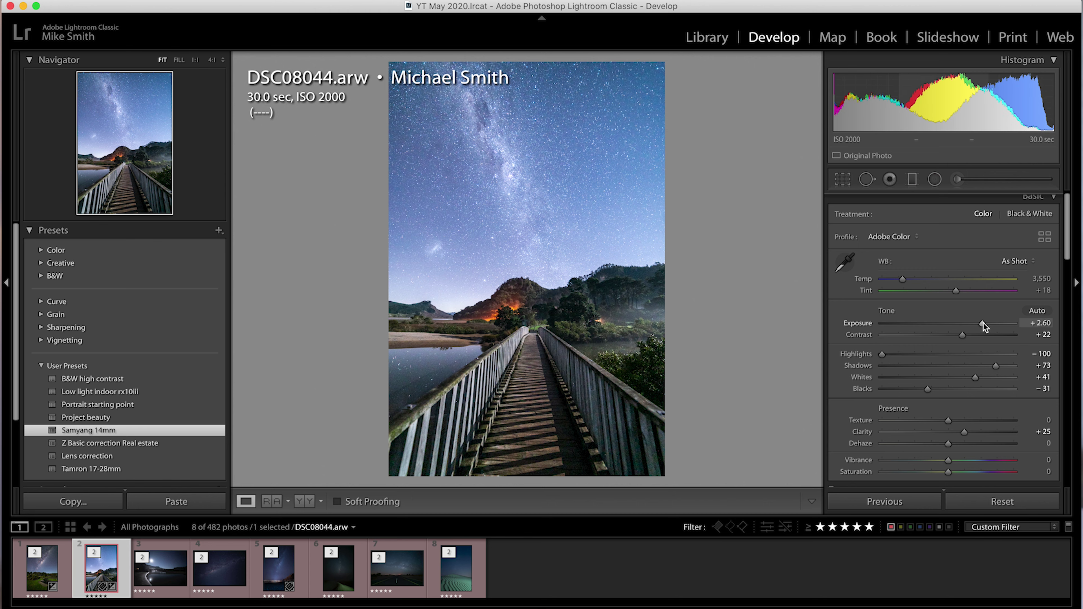
drag(983, 324, 977, 325)
Sharpen the footbridge photo with amount 62 and masking 73, and set luminance noise reduction to 11.
scroll(914, 343, down, 10)
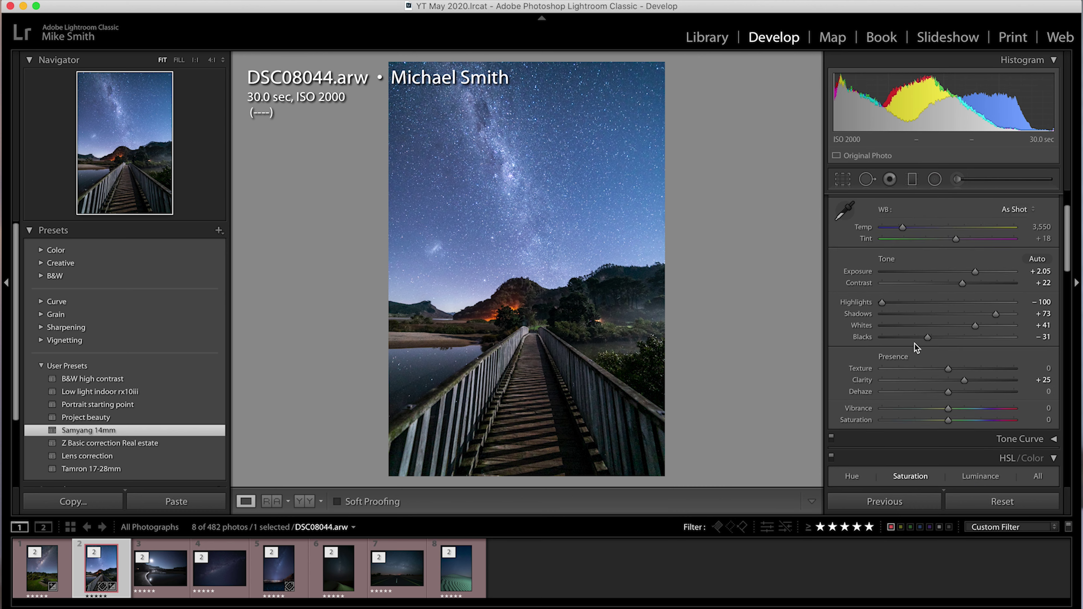
scroll(914, 343, down, 3)
drag(919, 299, 937, 299)
drag(882, 333, 978, 339)
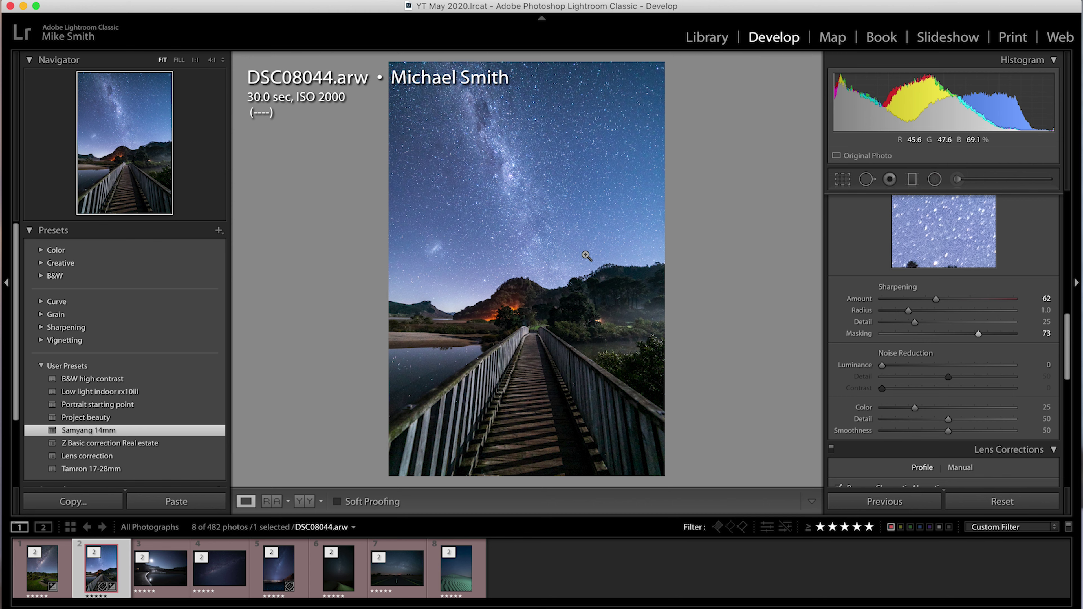
drag(883, 365, 897, 369)
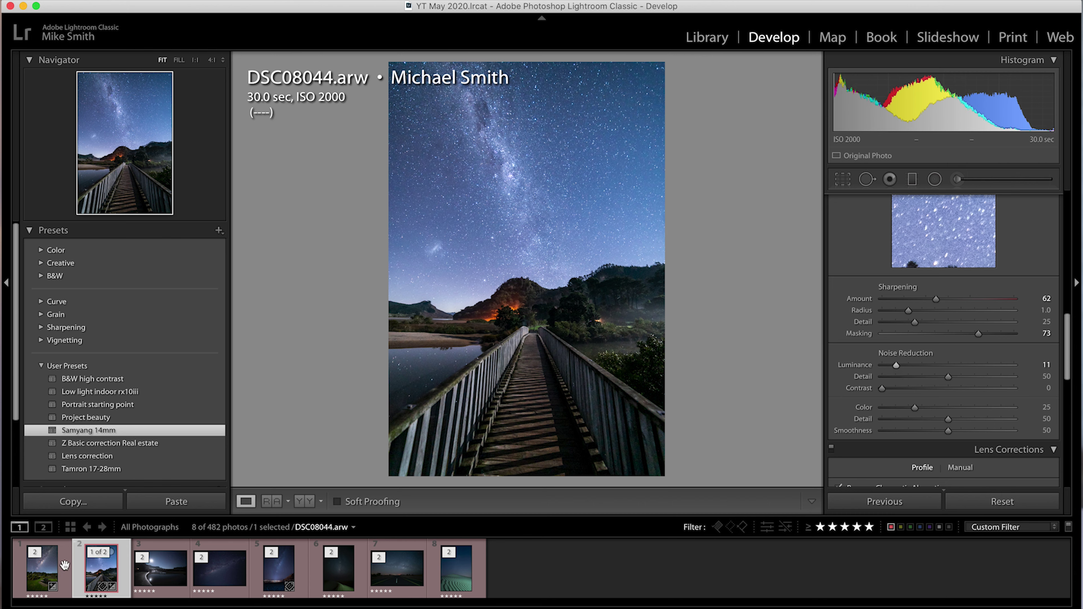
Compare with the picnic-table photo, push the footbridge photo's vibrance and saturation to +100, and set temperature to 4,267 and tint to +13.
click(42, 570)
click(101, 570)
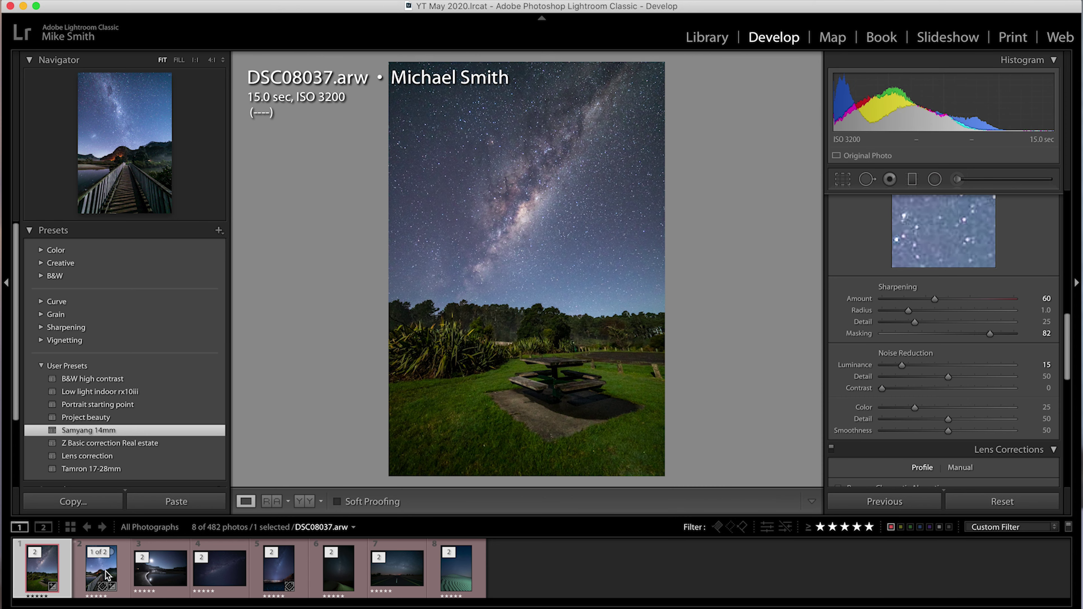
scroll(919, 344, up, 10)
scroll(919, 343, up, 2)
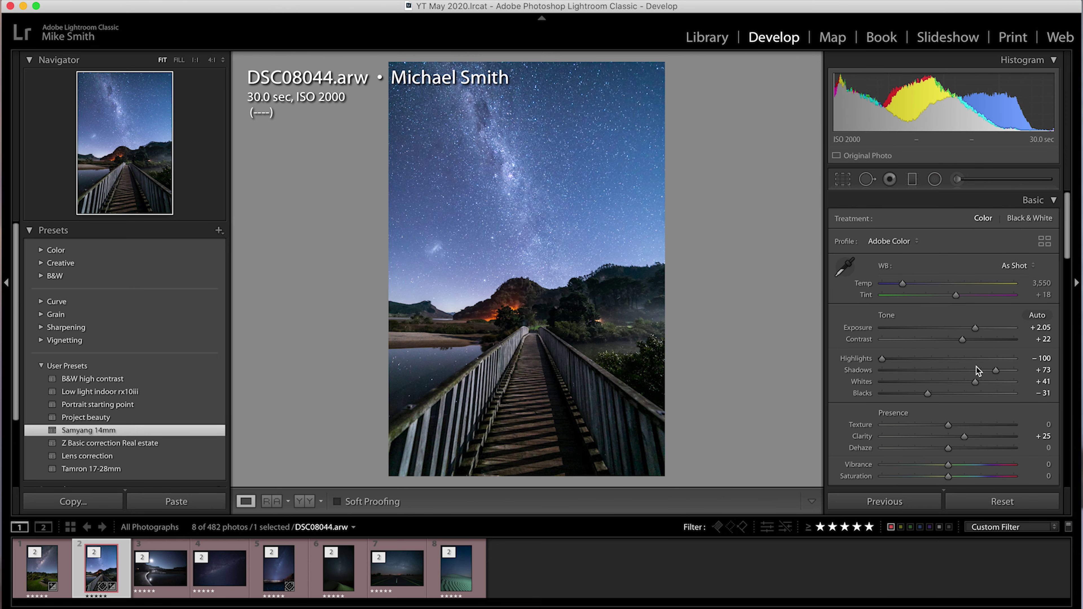
drag(949, 466, 1036, 467)
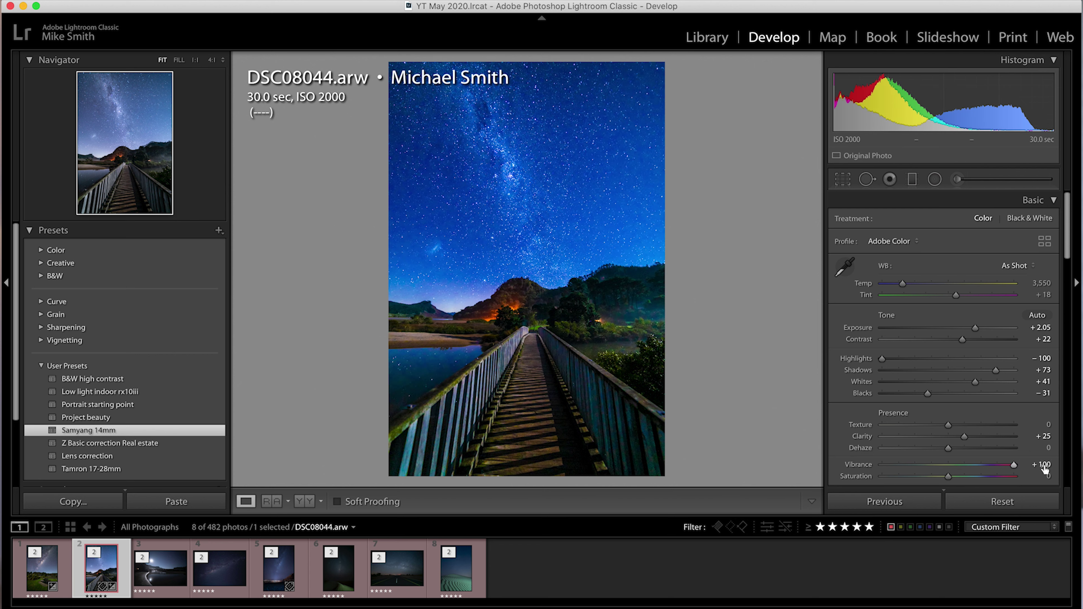
drag(951, 477, 1036, 477)
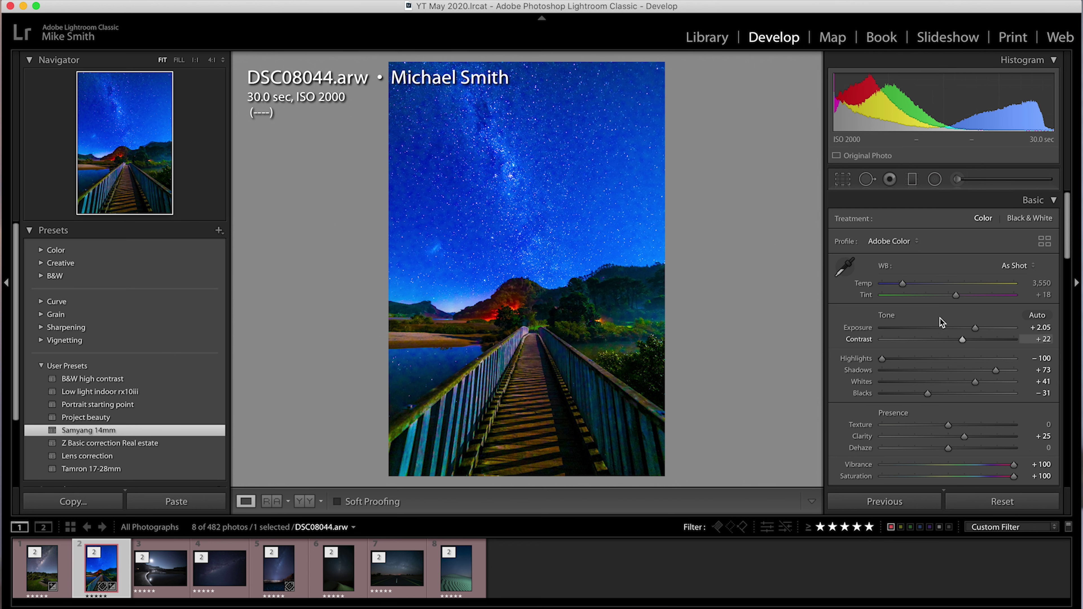
drag(903, 283, 956, 298)
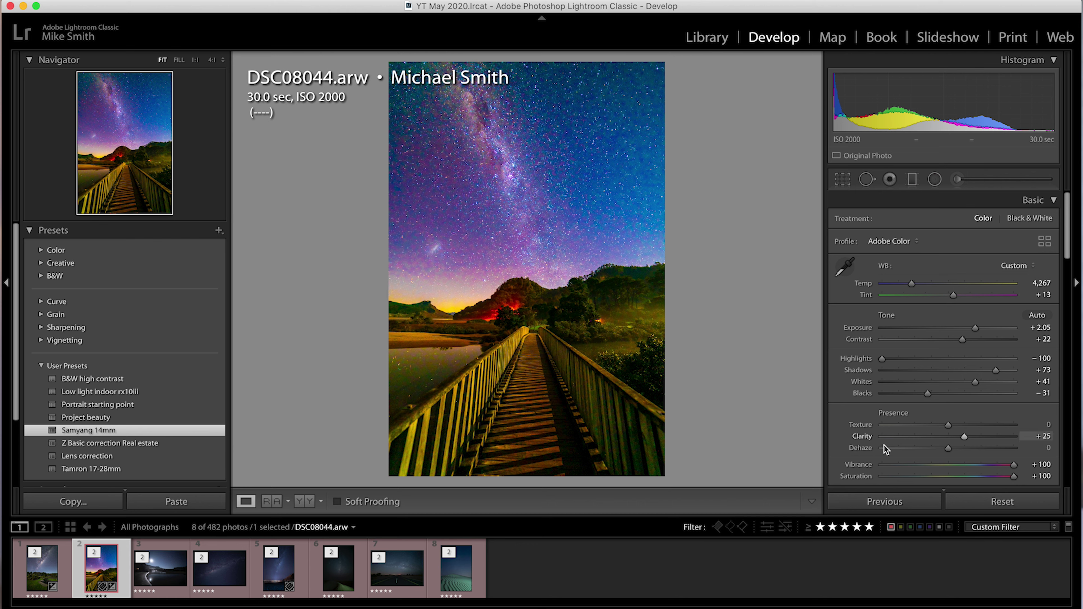
Reset the footbridge photo's vibrance and saturation, and cool the white balance temperature to 3,691.
double_click(861, 464)
double_click(859, 474)
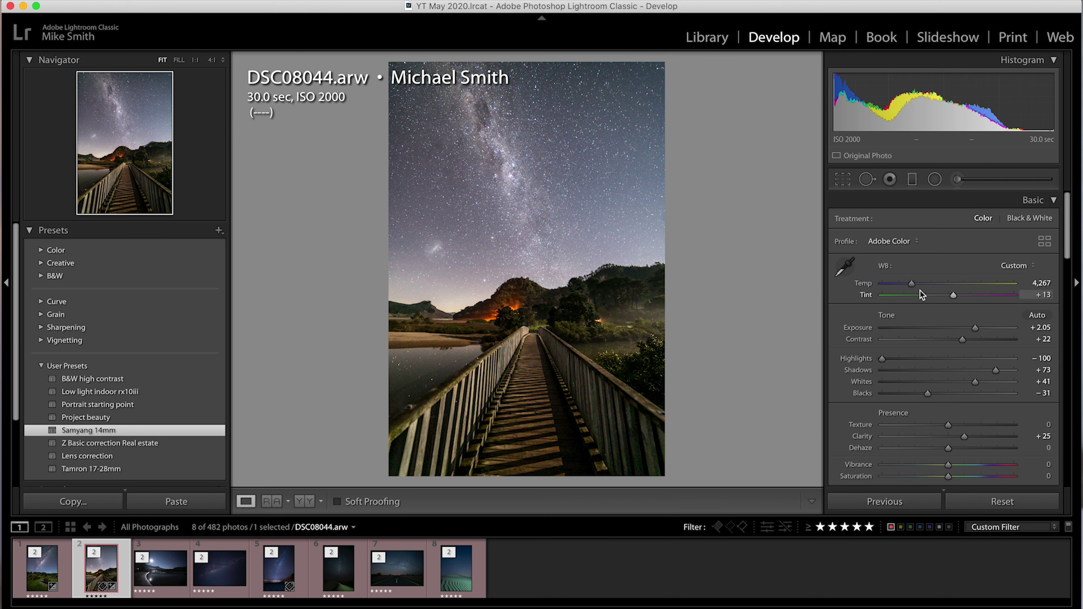
drag(911, 284, 909, 284)
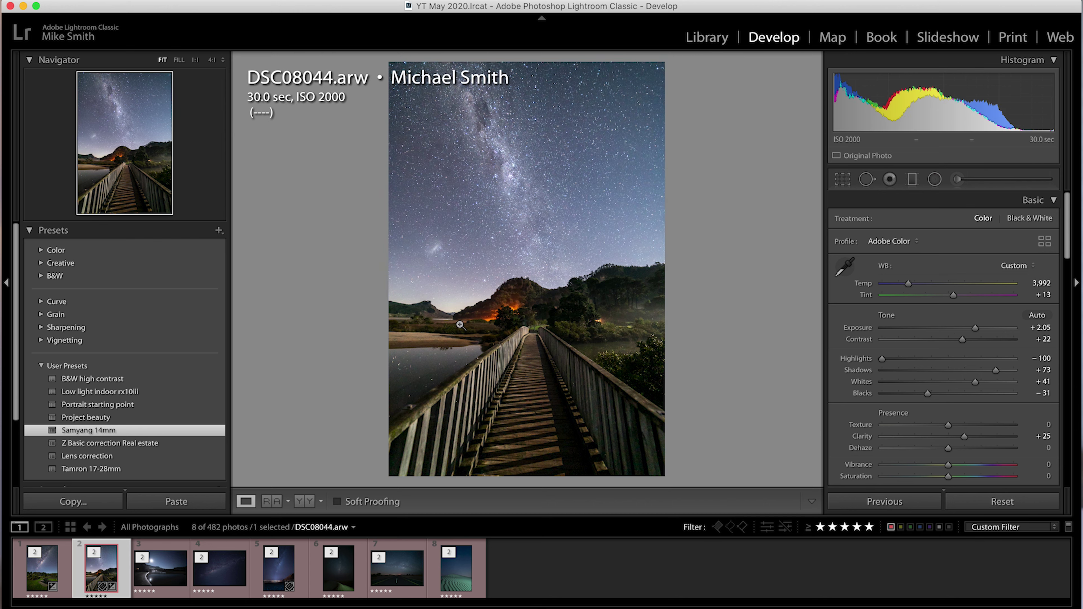
click(909, 284)
drag(909, 284, 905, 283)
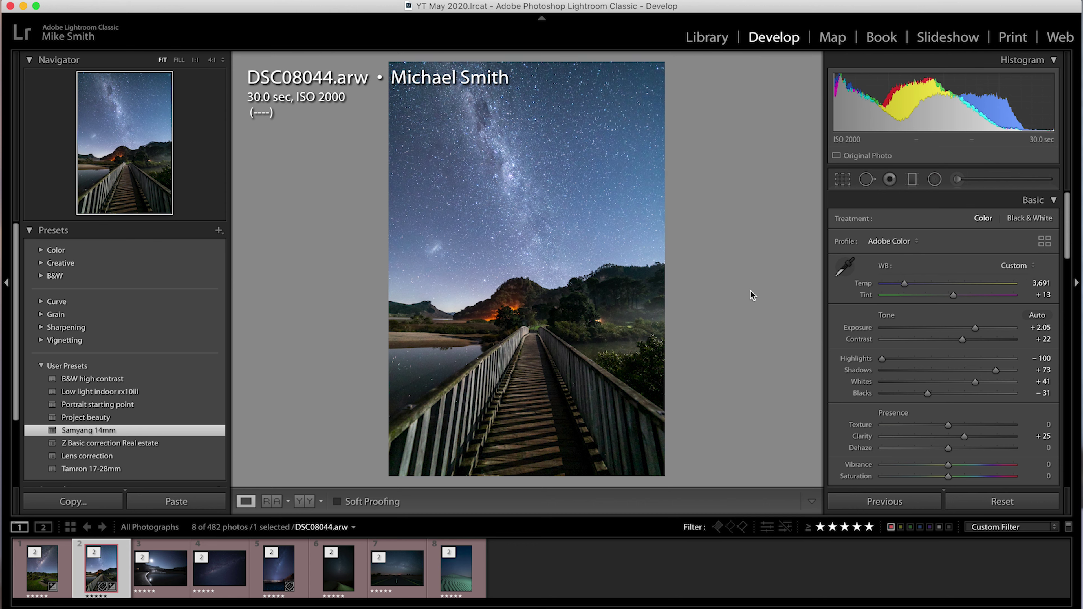
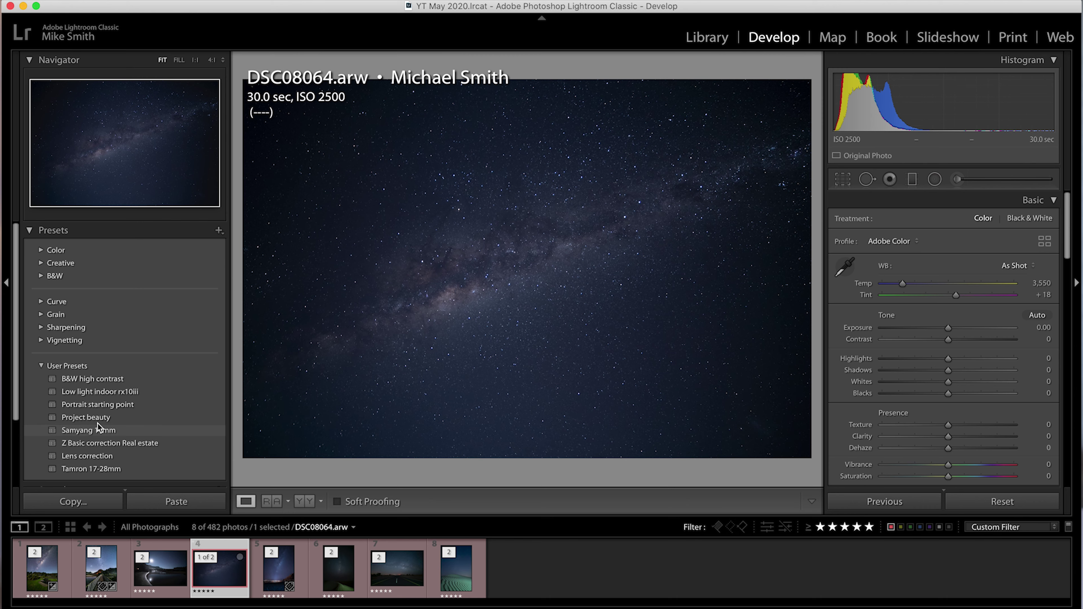
Apply the Samyang 14mm preset to DSC08064.arw, check its lens corrections, and set exposure to +1.00 and contrast to +63.
click(91, 430)
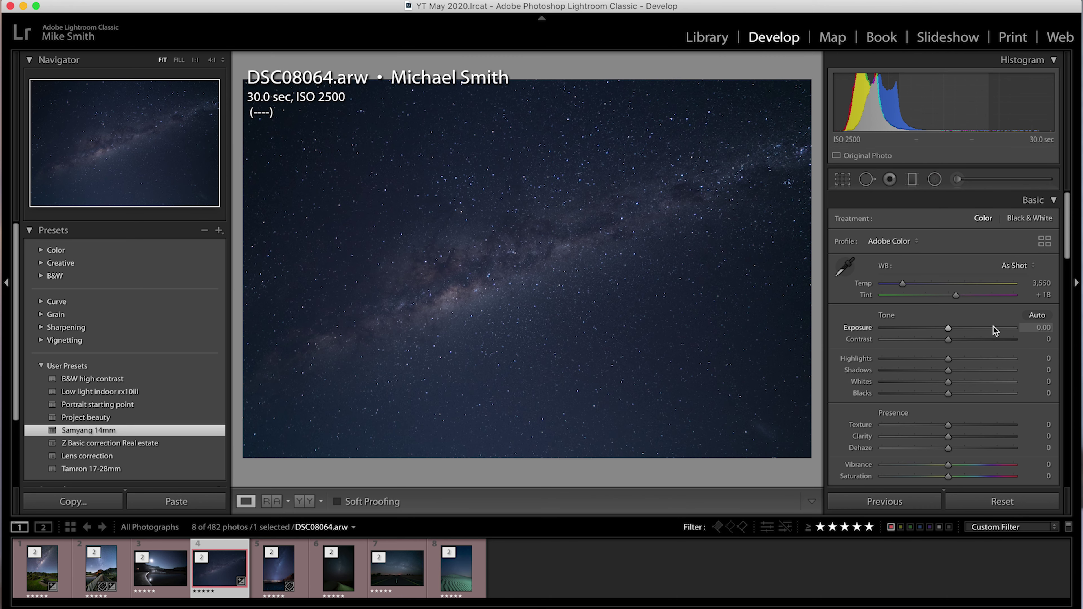
scroll(954, 304, down, 10)
scroll(954, 304, down, 3)
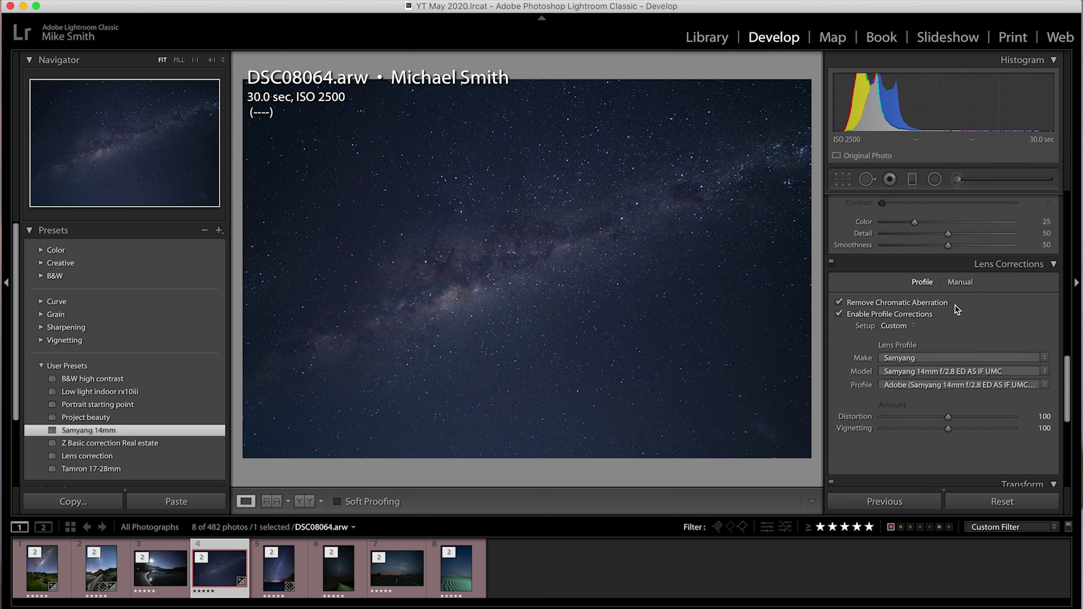
scroll(938, 283, up, 12)
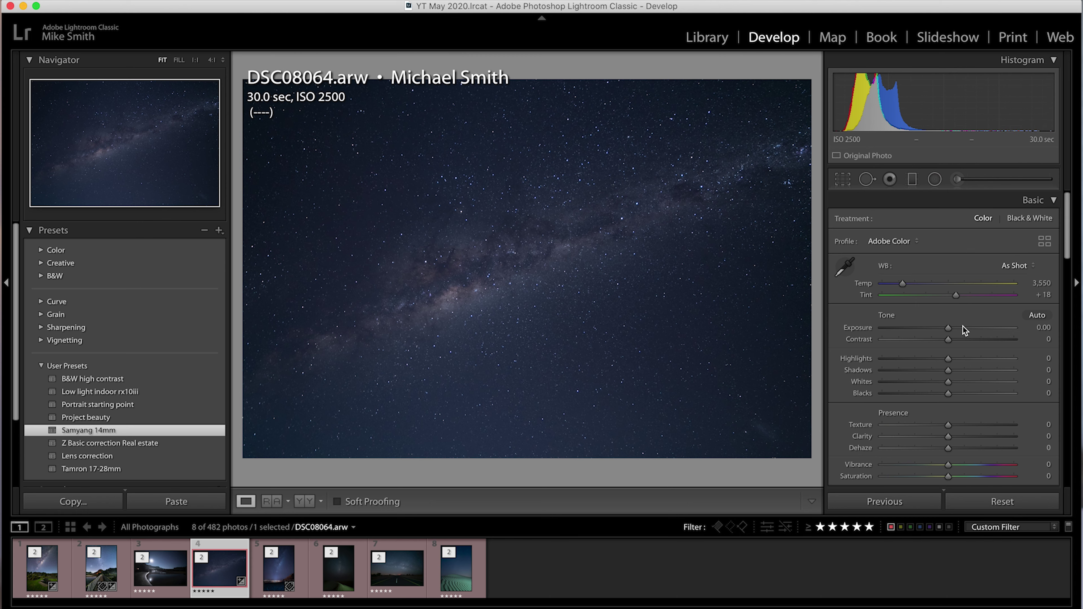
drag(948, 328, 990, 347)
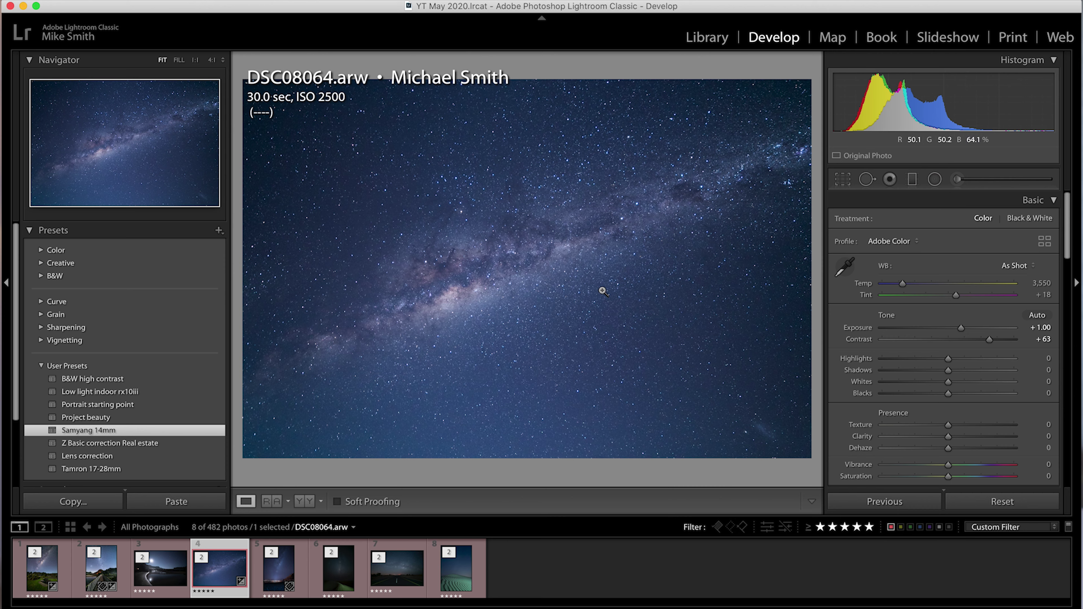
Temporarily push vibrance and saturation to +100 to set temperature to 4,478 and tint to +10, and reset both to zero.
drag(948, 465, 1040, 462)
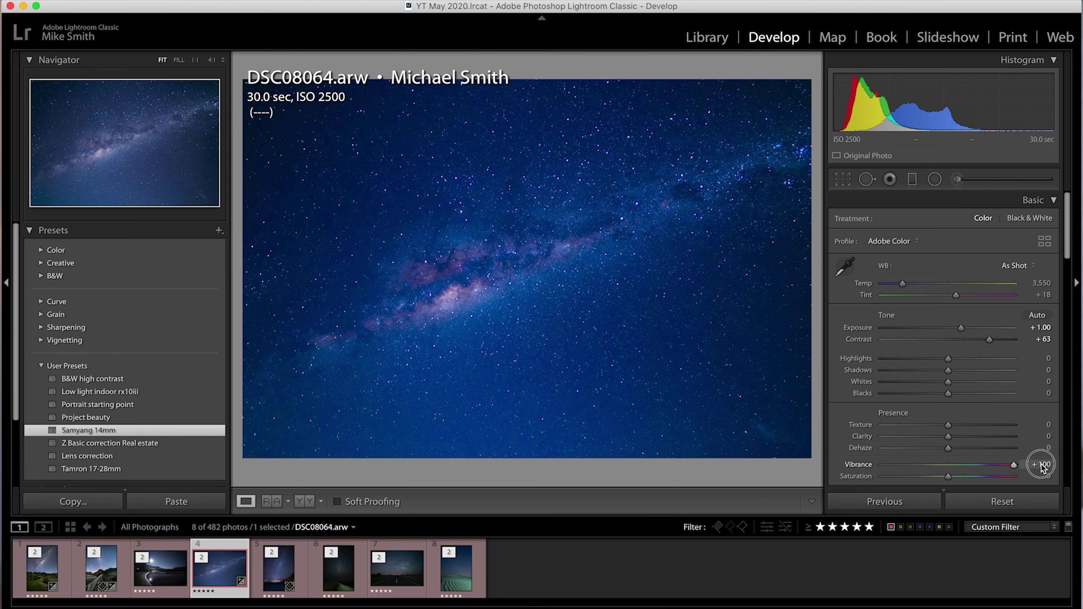
drag(953, 480, 1078, 476)
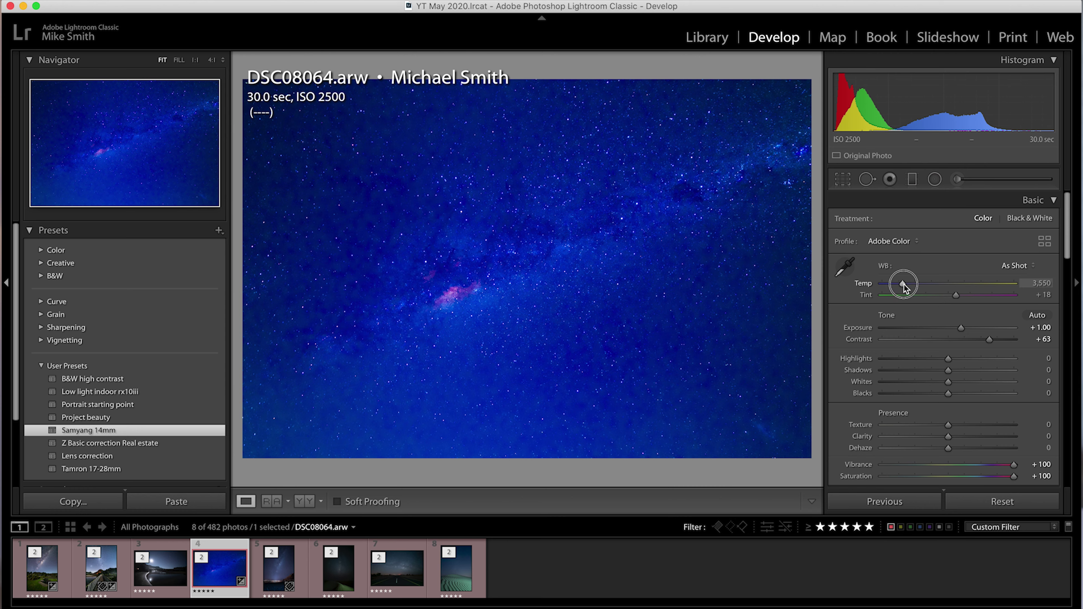
mouse_move(903, 284)
mouse_down()
mouse_move(933, 283)
mouse_move(915, 283)
mouse_up()
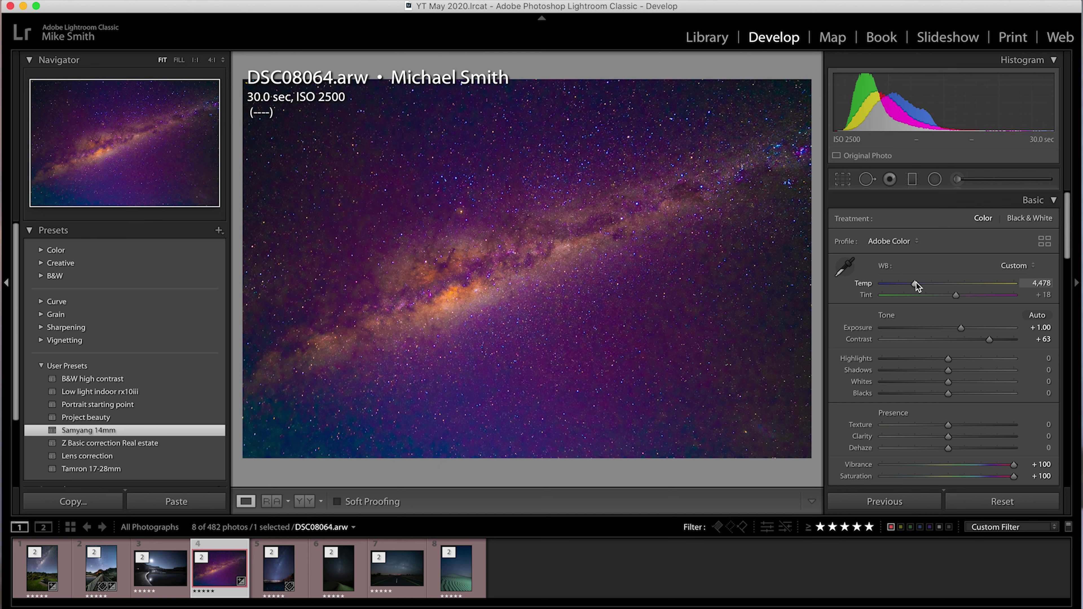
click(956, 295)
drag(957, 297, 953, 297)
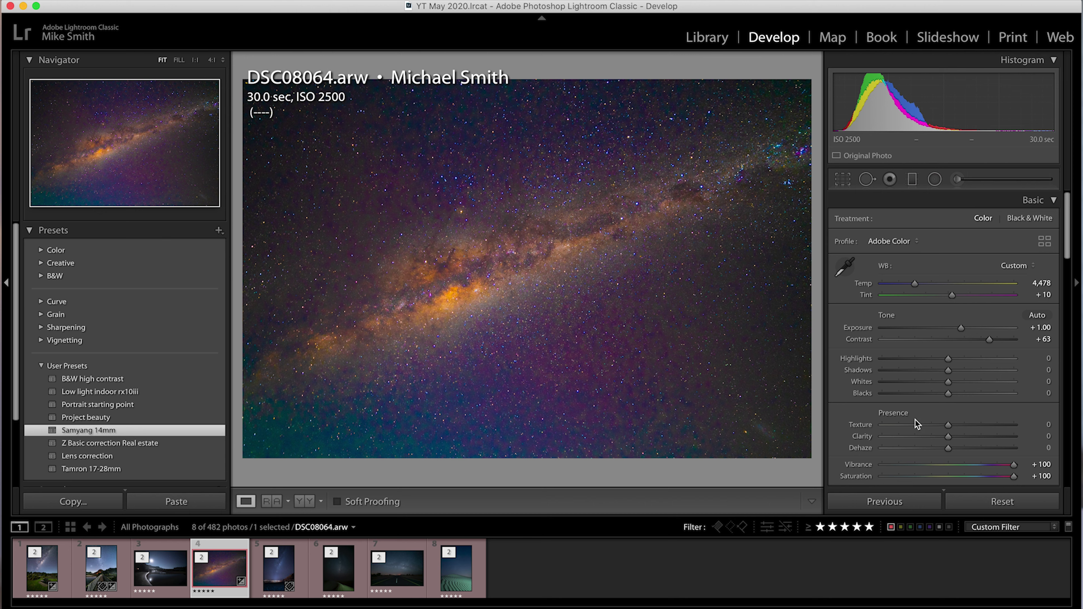
double_click(857, 466)
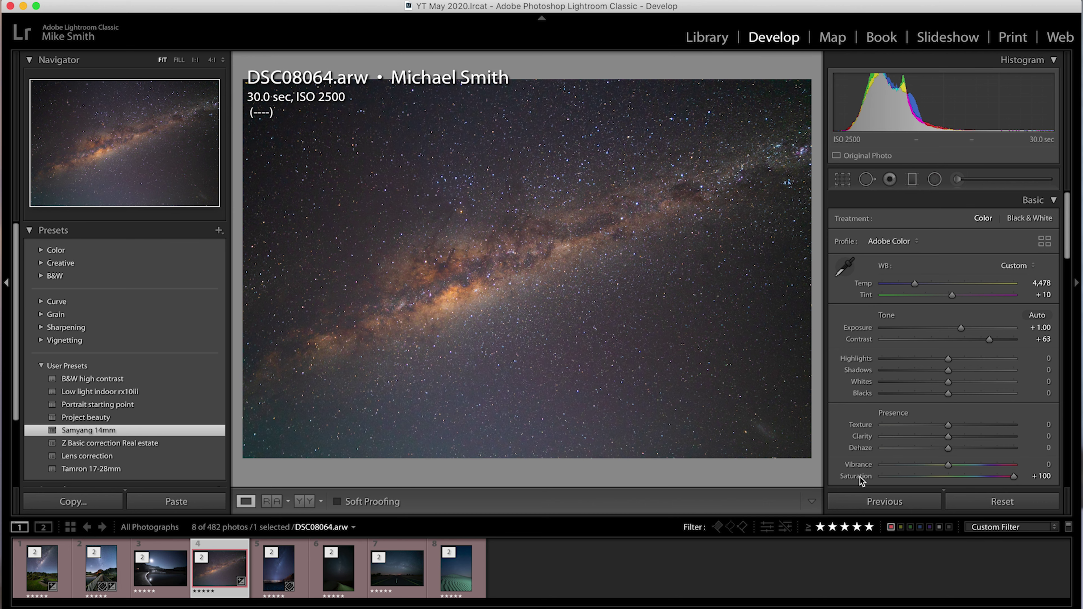
double_click(859, 476)
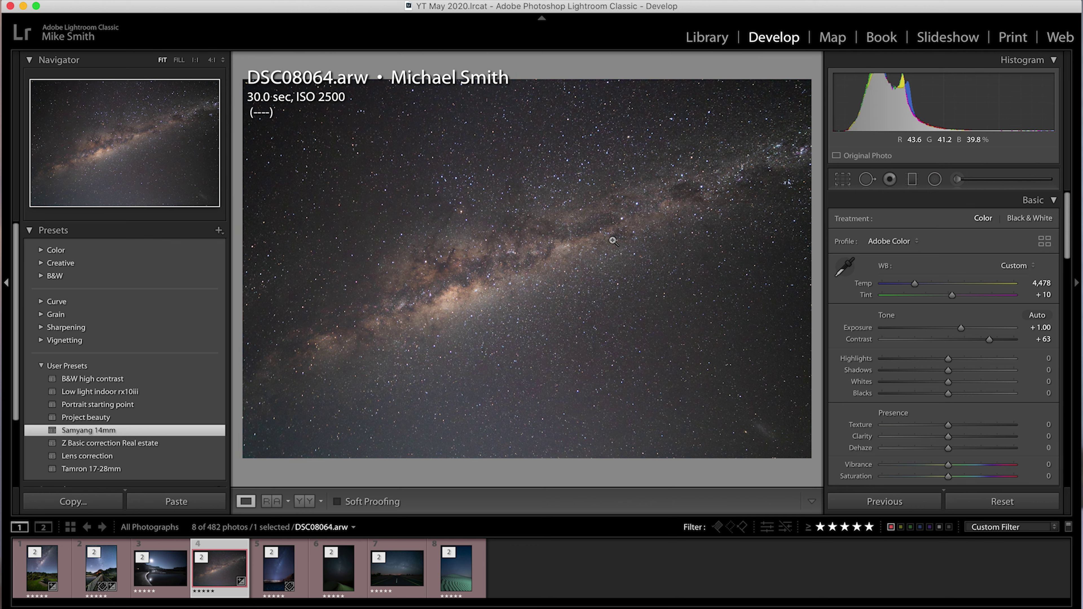
Set DSC08064.arw's temperature to 4,121, highlights to +51, shadows to +60, whites to +44, blacks to -68, and clarity to +17.
drag(915, 284, 910, 283)
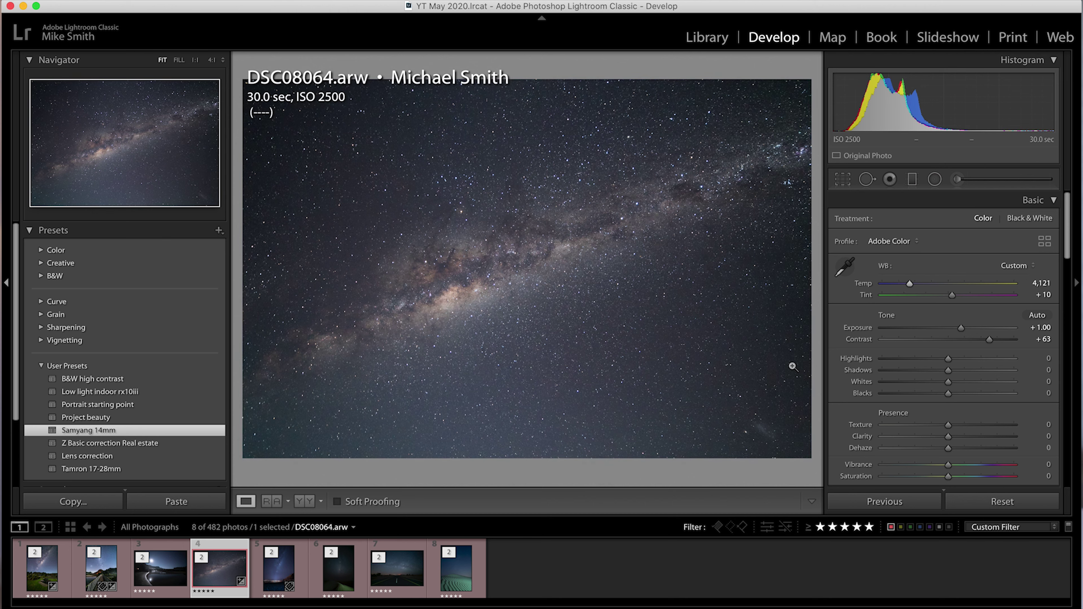
drag(949, 361, 906, 395)
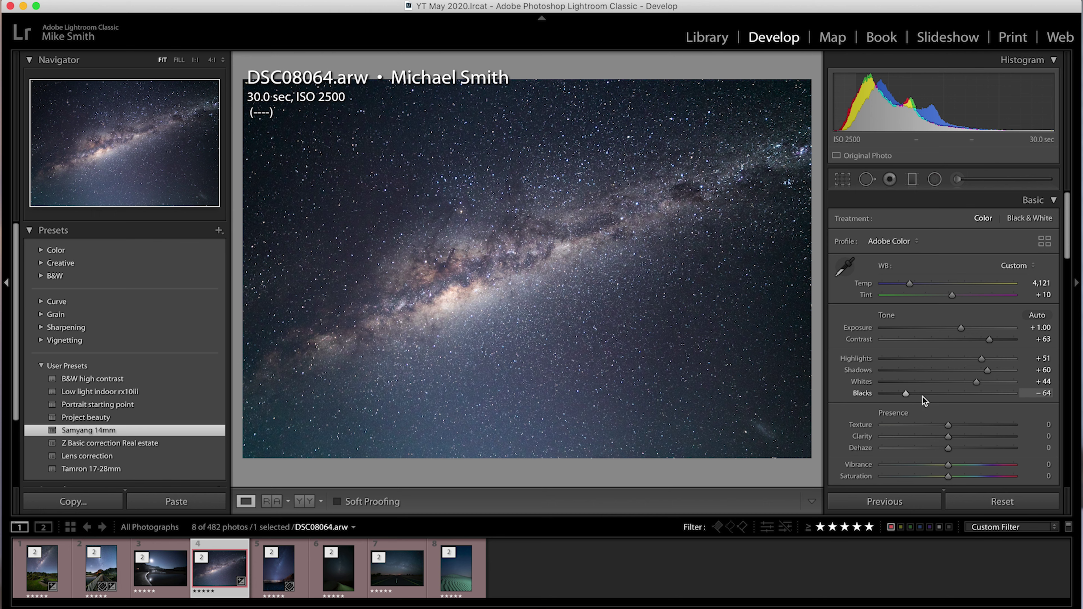
drag(905, 396, 901, 392)
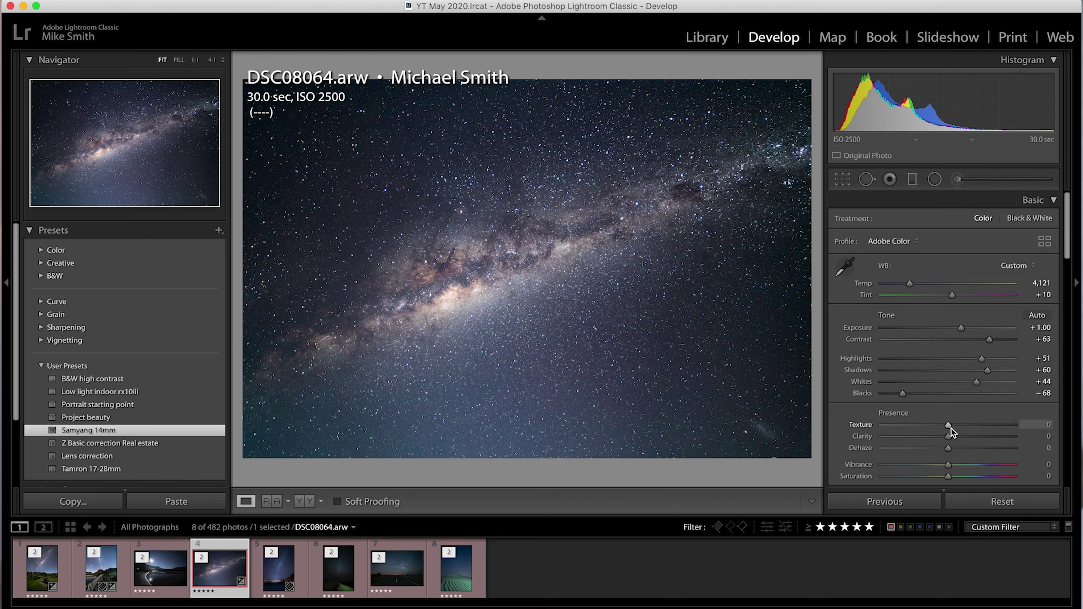
drag(948, 436, 960, 442)
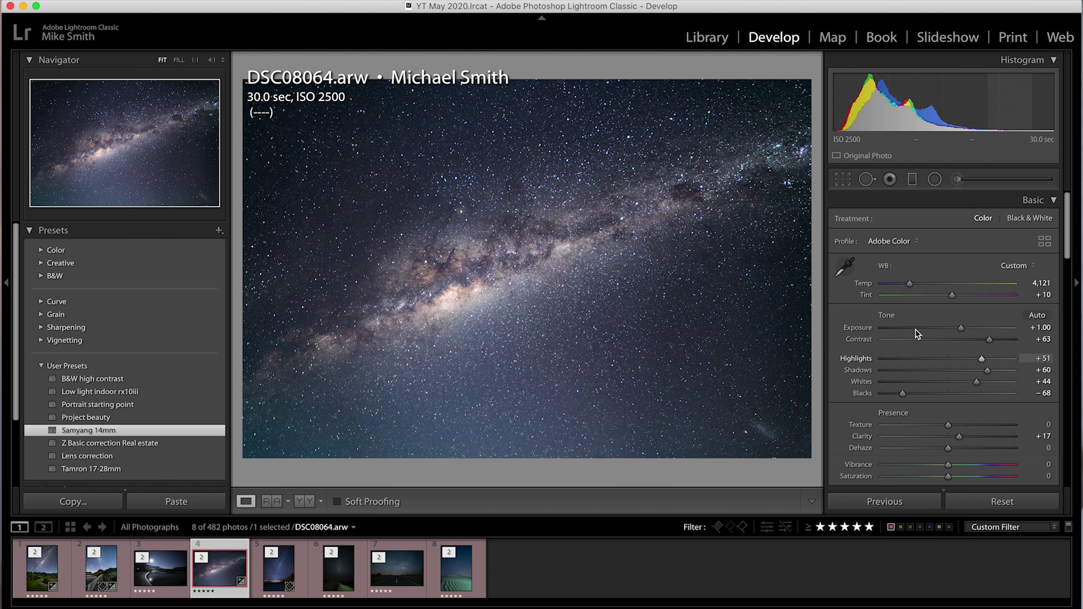
Raise the sharpening amount and masking on DSC08064.arw and add a little luminance noise reduction.
scroll(919, 332, down, 5)
scroll(914, 329, down, 6)
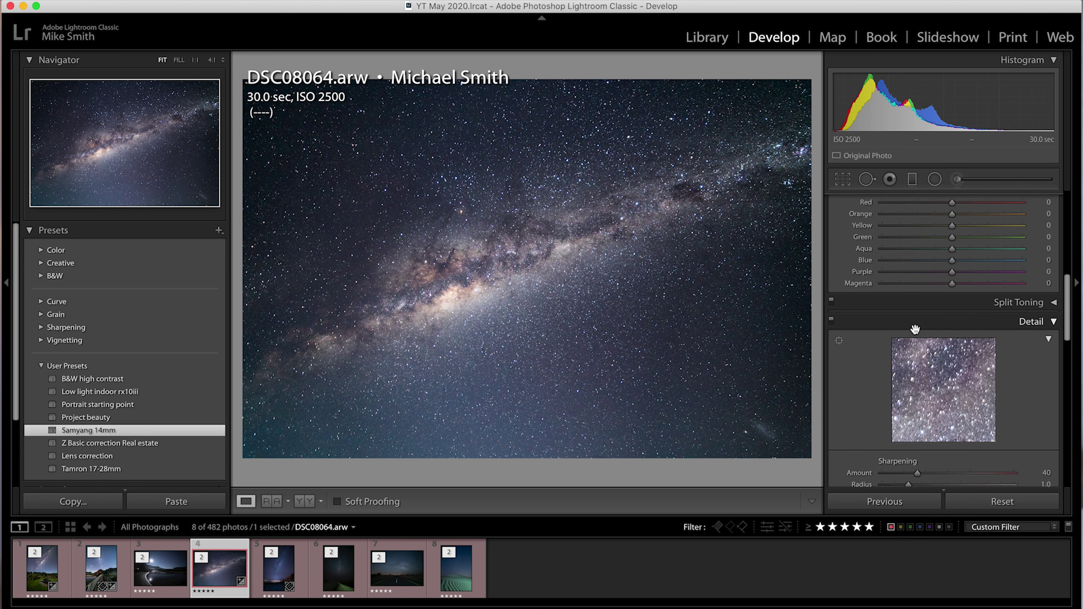
click(917, 352)
drag(919, 354, 933, 352)
drag(881, 386, 982, 396)
drag(881, 416, 901, 419)
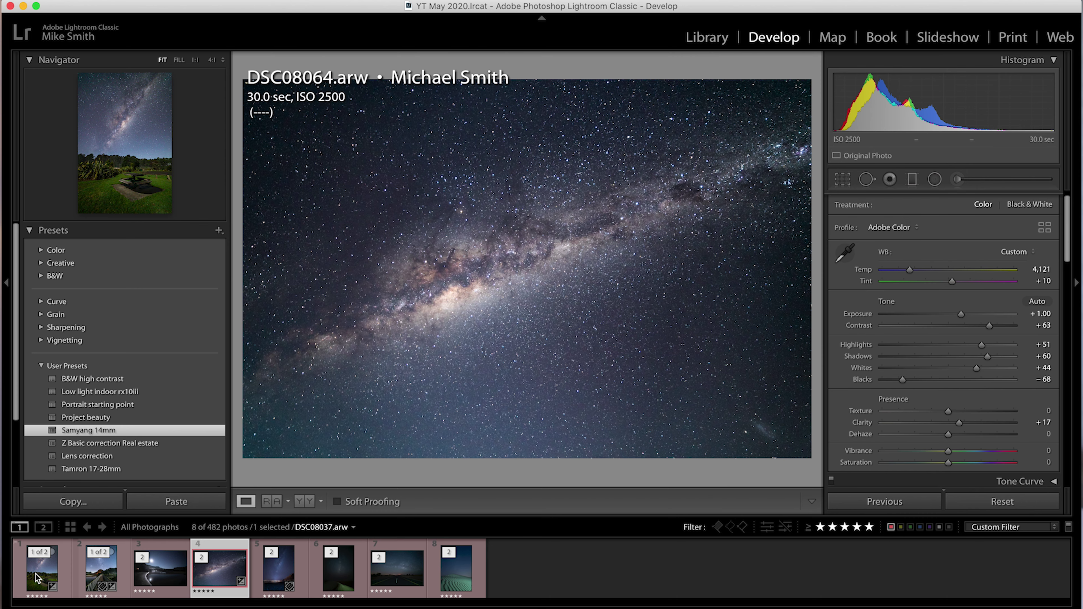
Compare the colours of DSC08064.arw with the picnic-table photo DSC08037.arw, switching back and forth between them.
click(43, 567)
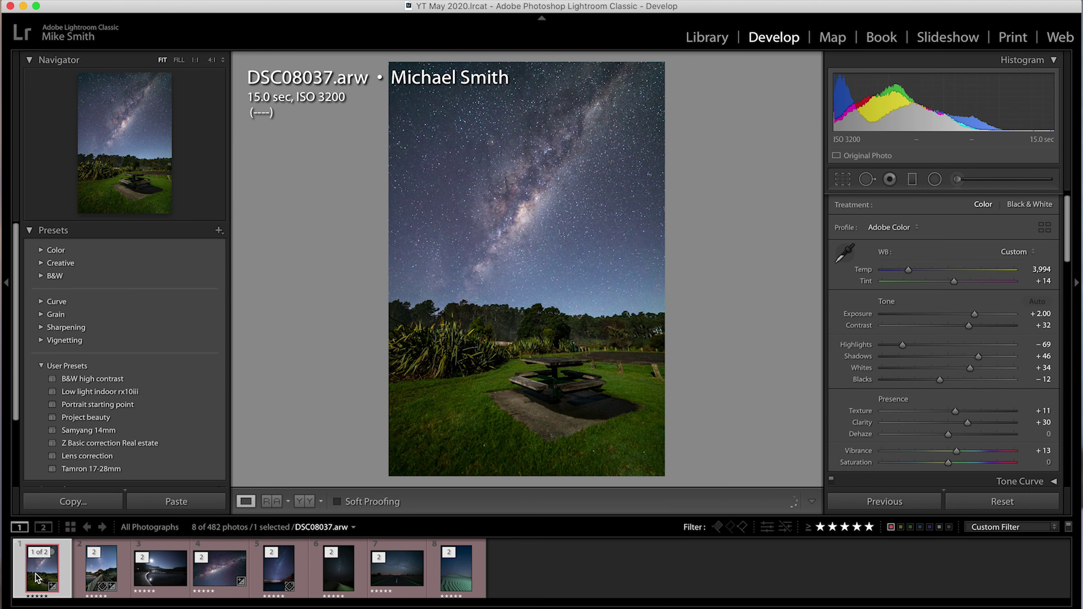
click(219, 580)
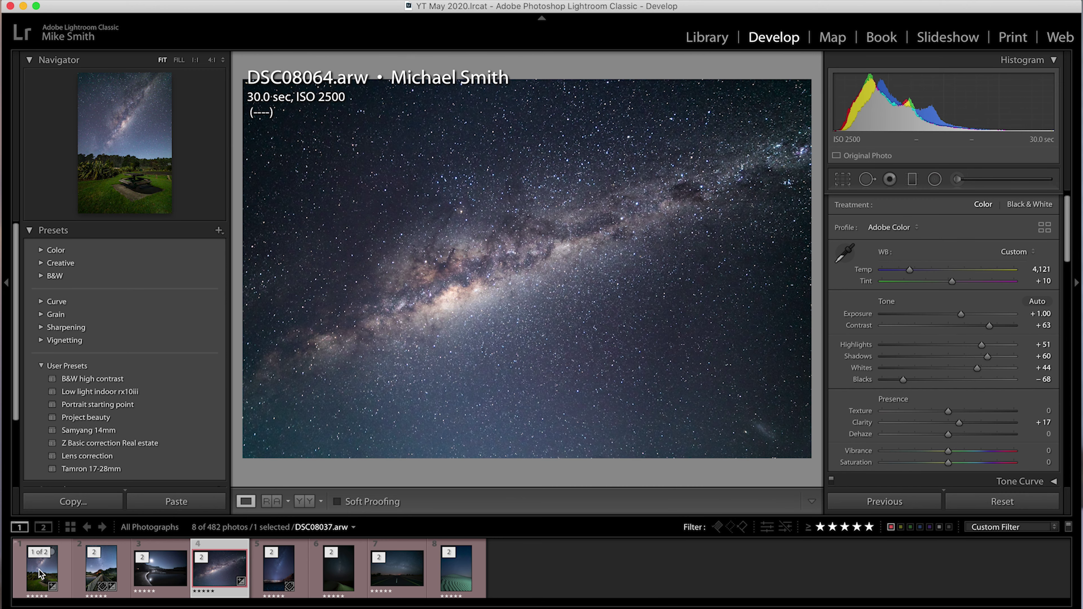
click(41, 573)
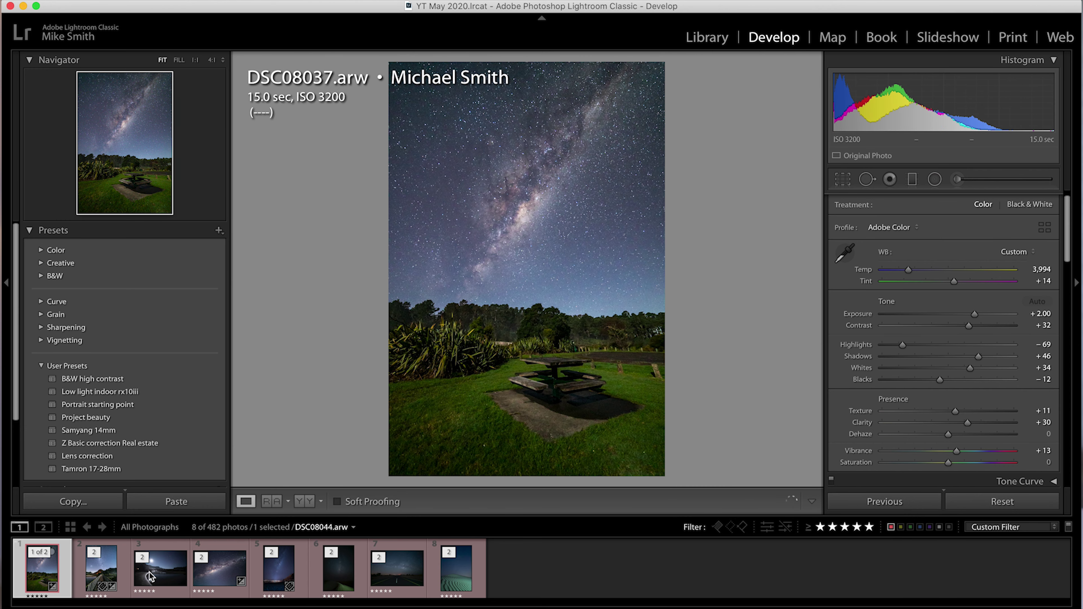
click(220, 581)
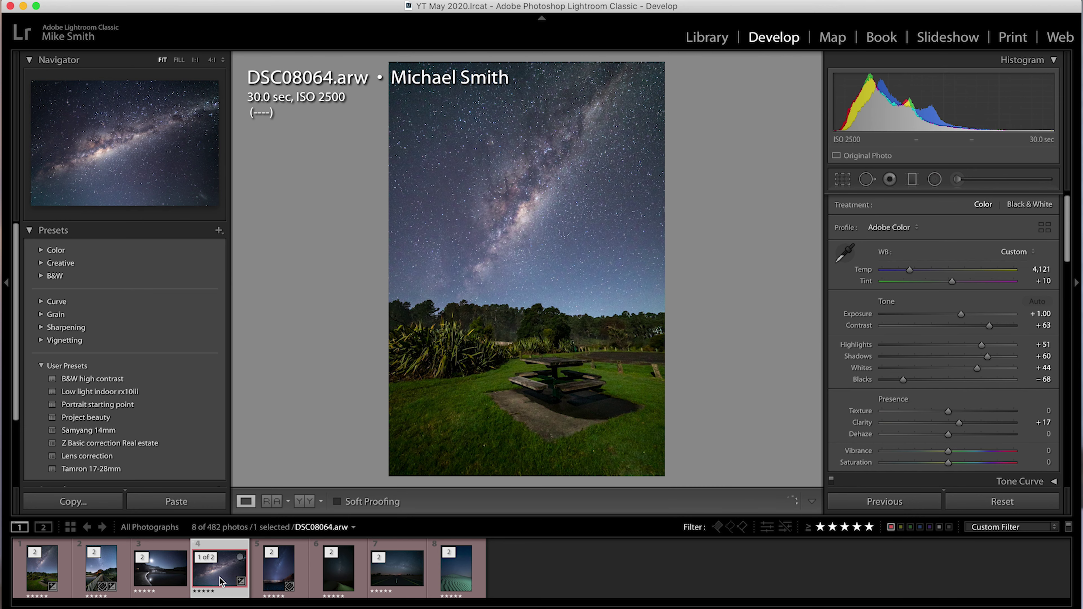
click(41, 573)
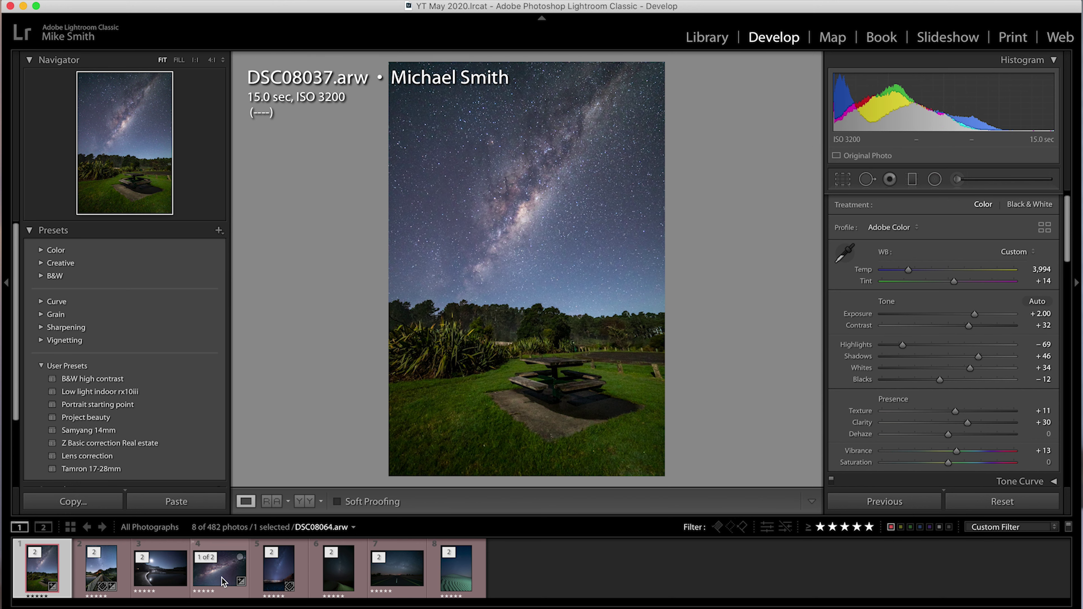
click(226, 565)
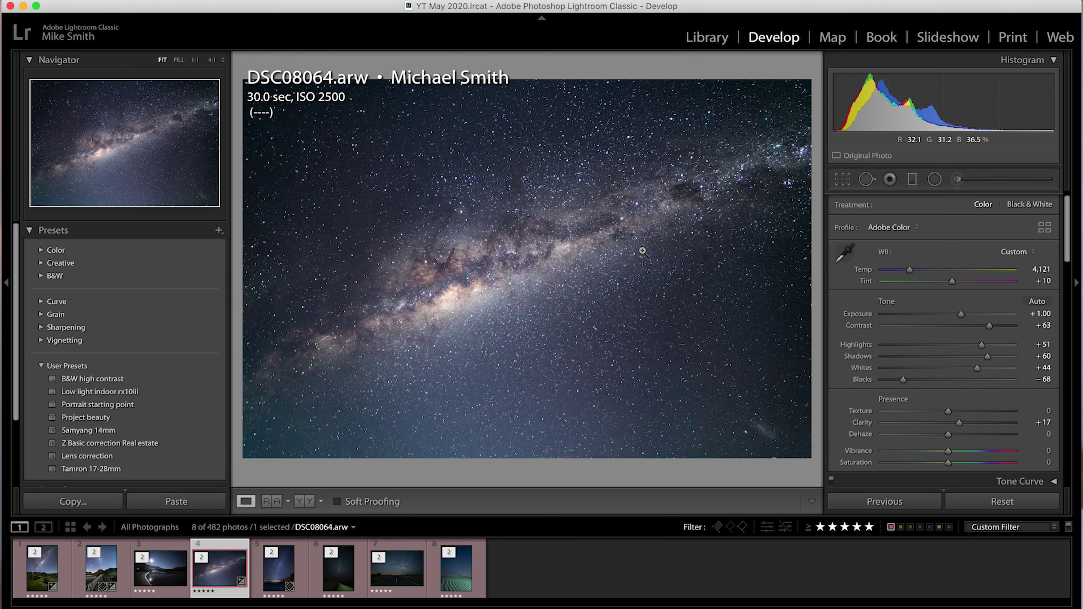
Open the sand-dune photo A7R07388.ARW, apply the Samyang 14mm preset, check its lens corrections, and set exposure to +1.10.
key(Right)
key(Right)
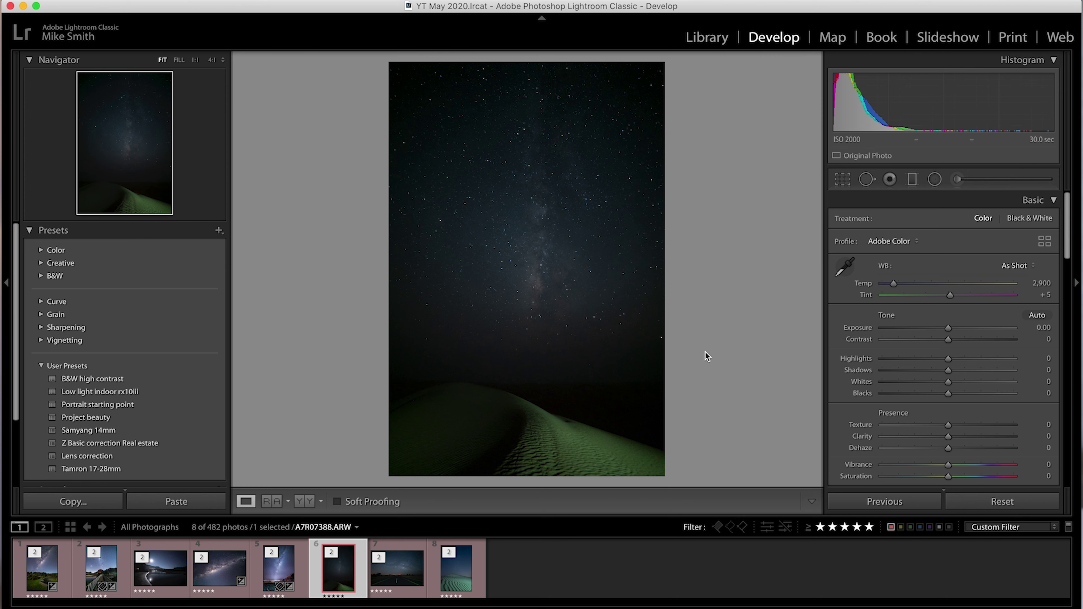
drag(947, 328, 968, 329)
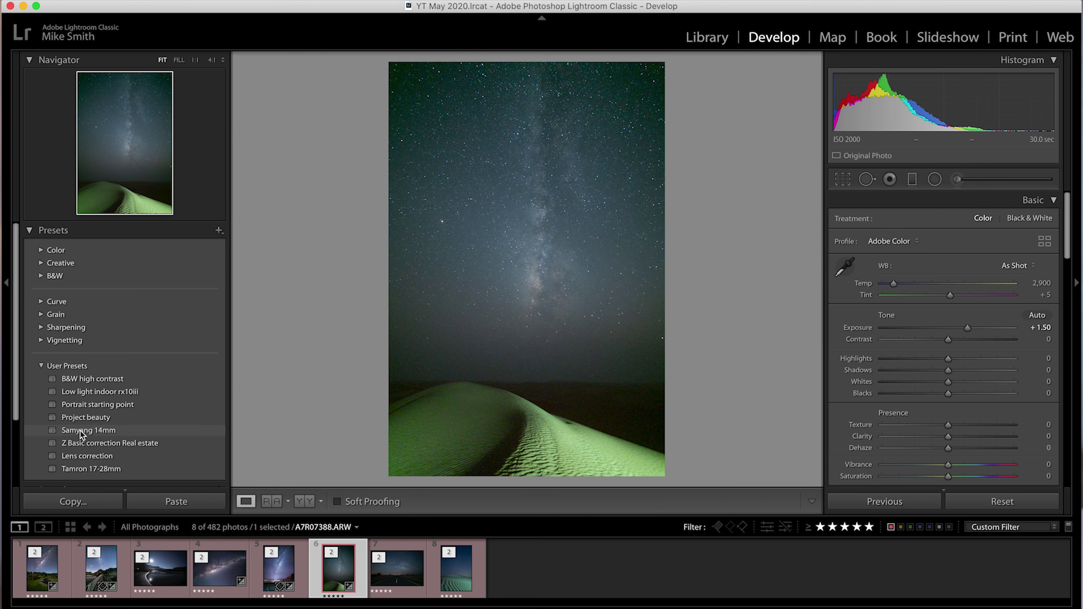
click(80, 430)
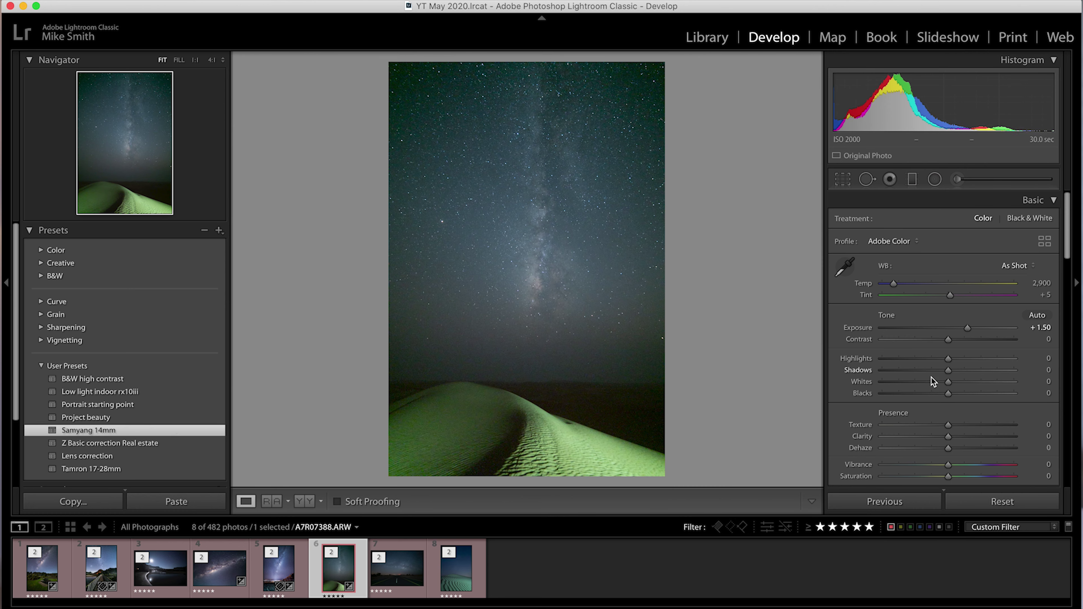
scroll(931, 377, down, 15)
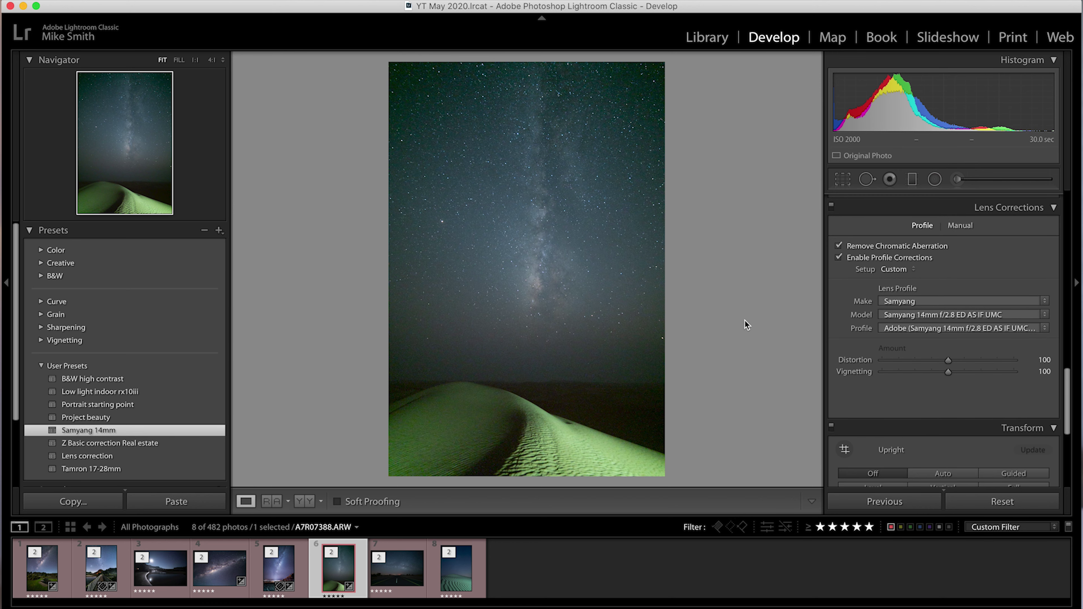
scroll(955, 335, up, 15)
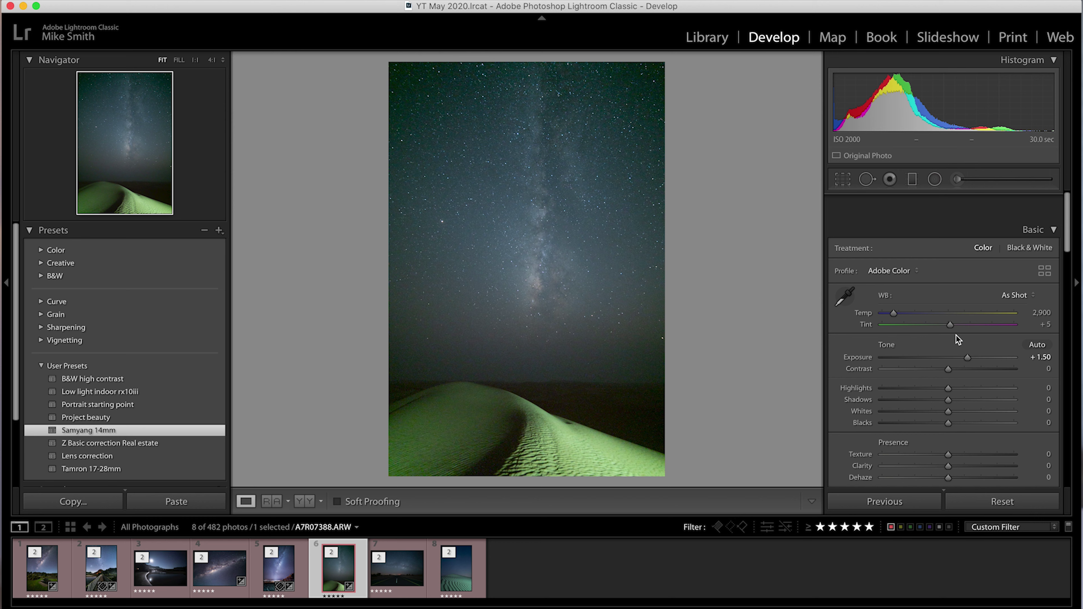
drag(967, 329, 960, 326)
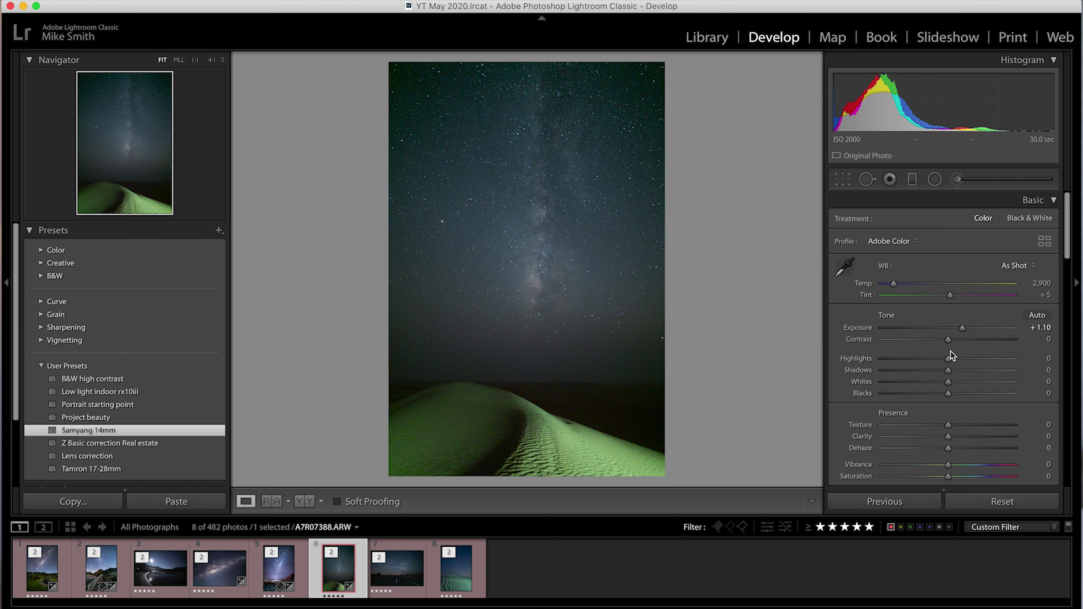
Set the dune photo's contrast to +25, highlights to -46, shadows to +71, whites to +39, blacks to -18, and clarity to +30.
drag(948, 340, 969, 343)
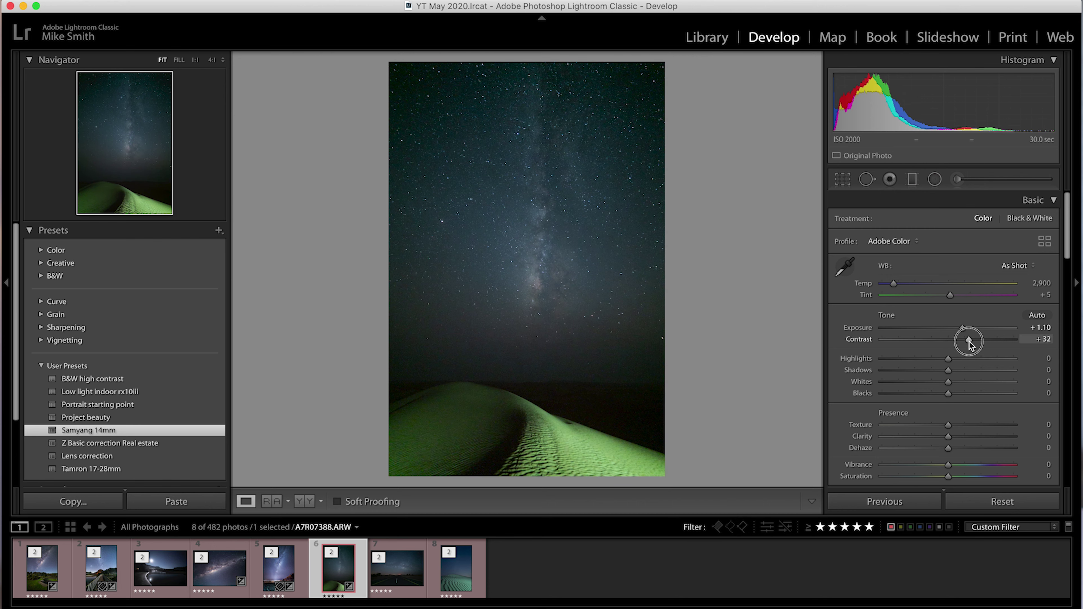
scroll(937, 338, down, 4)
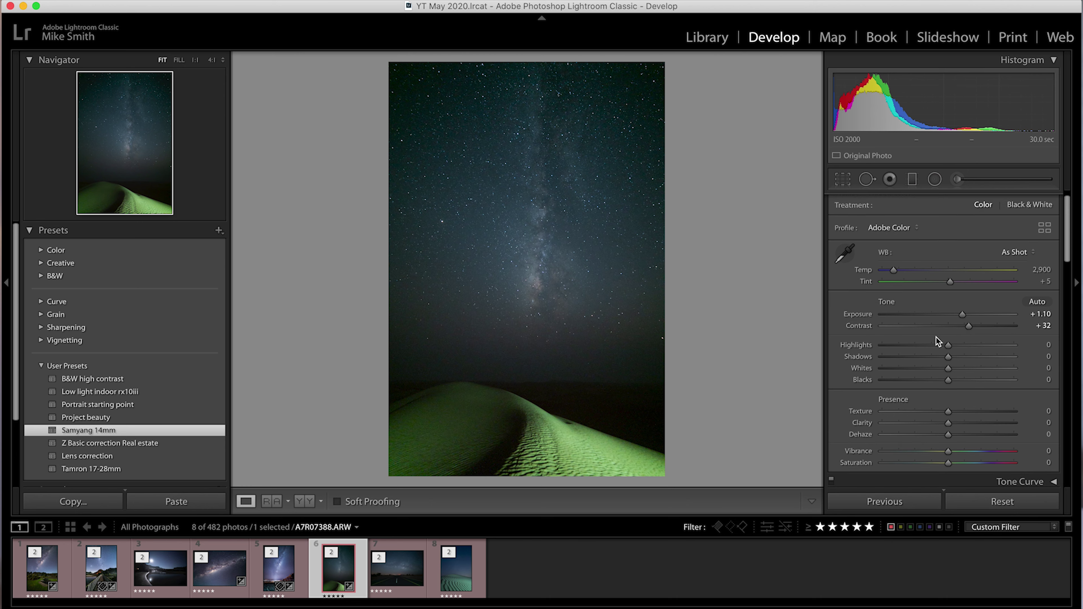
drag(965, 281, 934, 335)
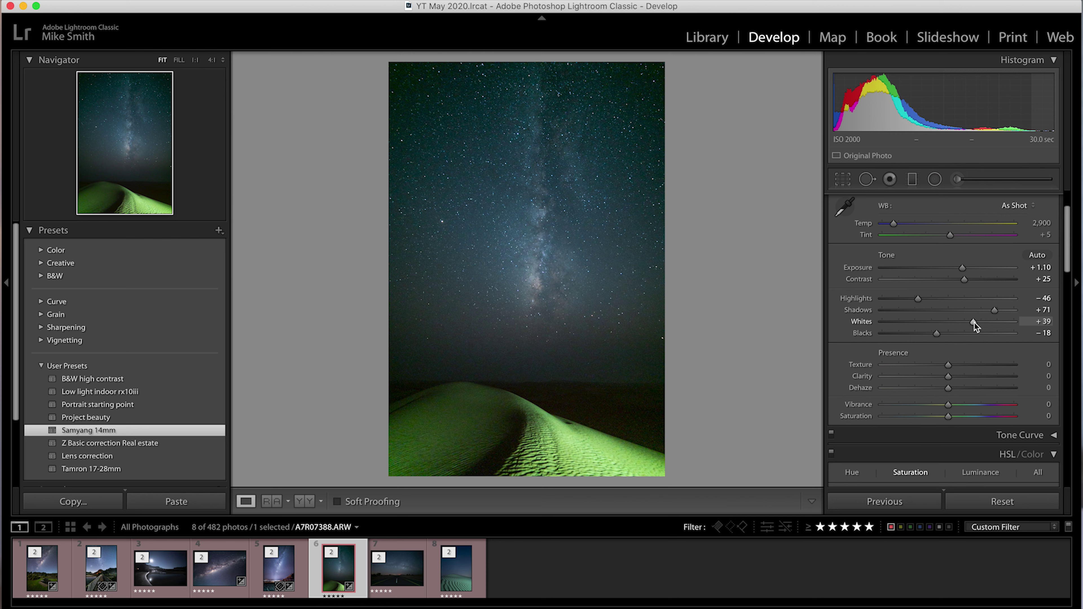
drag(948, 376, 968, 377)
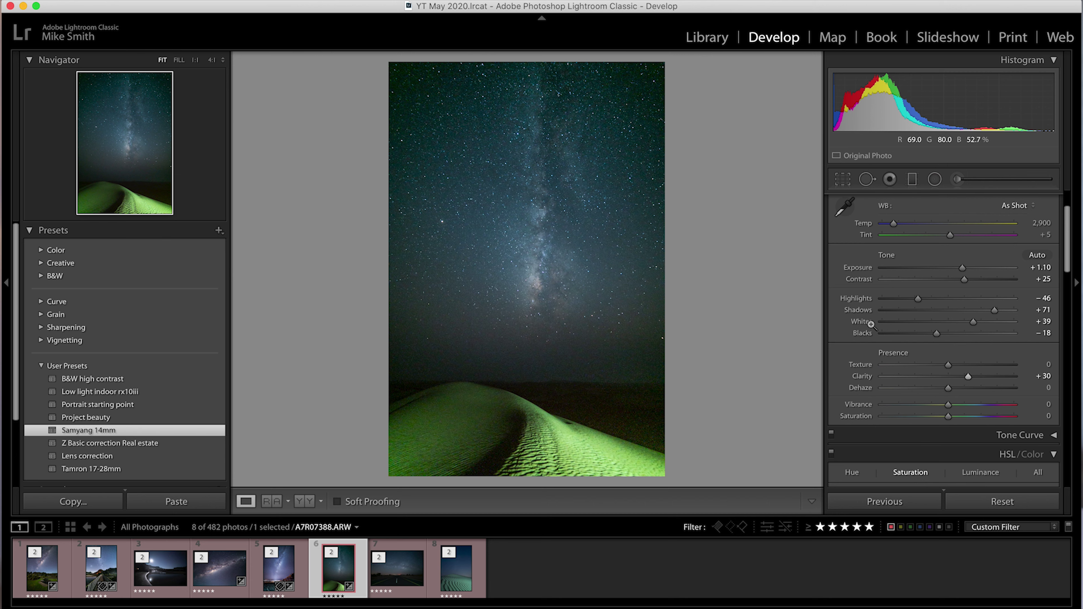
Add a graduated filter covering the green dune below the horizon, with temperature 41 and tint 56.
click(912, 180)
drag(530, 420, 531, 373)
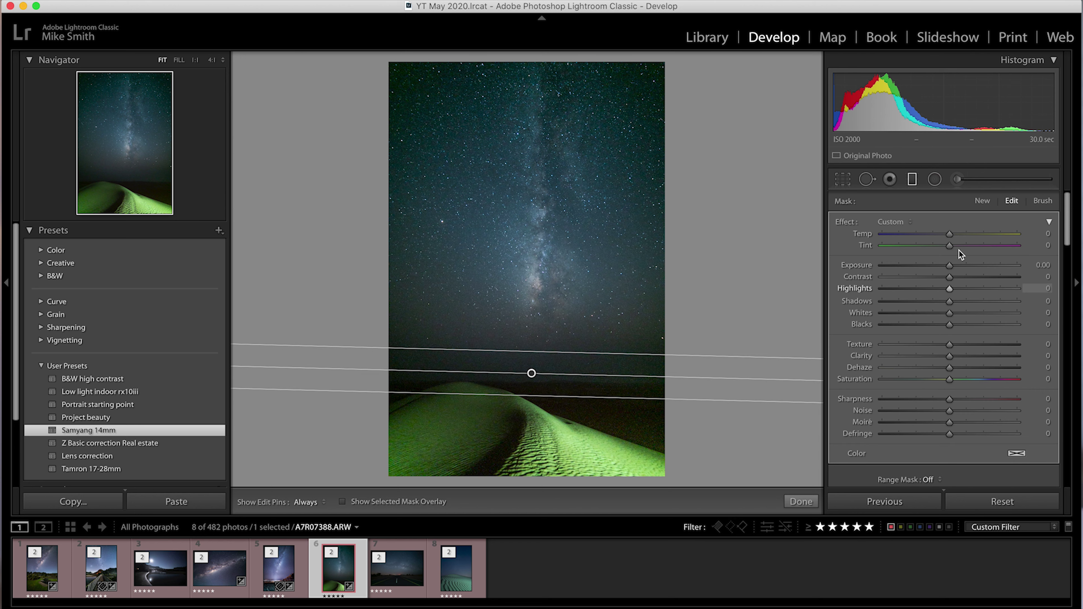
drag(950, 245, 989, 247)
drag(973, 234, 979, 235)
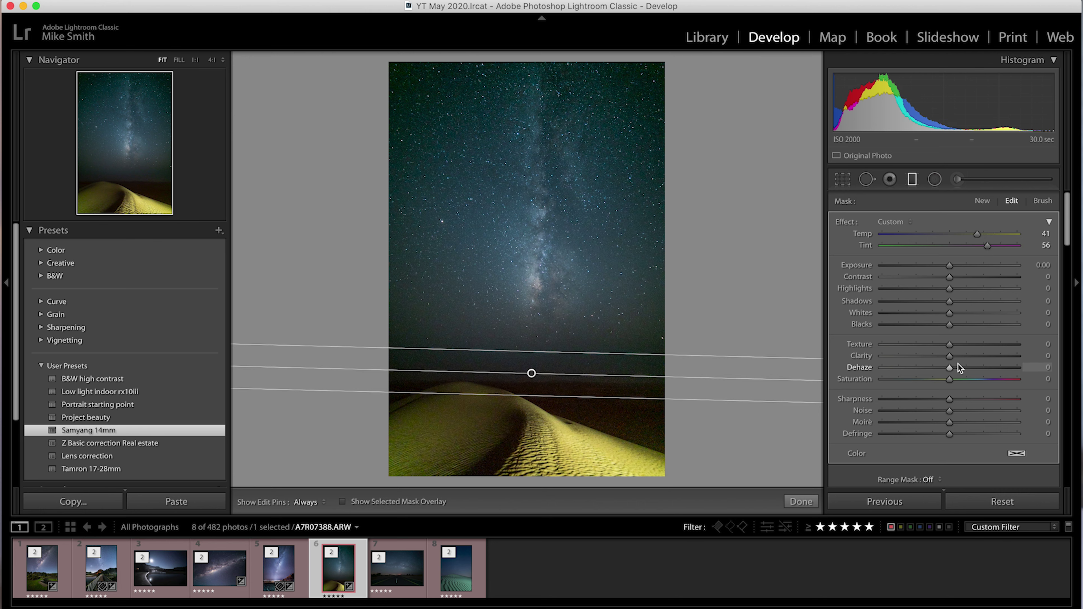
Set the dune filter's saturation to -14, noise to 51, highlights to -94, and contrast to 41, and finish the filter.
mouse_move(950, 380)
mouse_down()
mouse_move(1006, 382)
mouse_move(940, 379)
mouse_up()
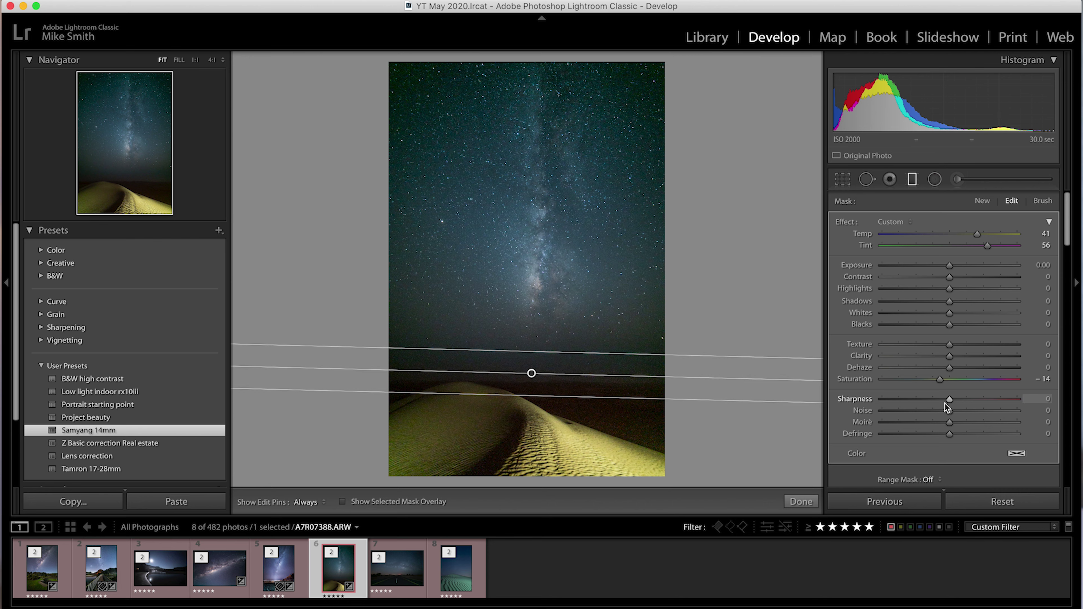
drag(951, 414, 986, 417)
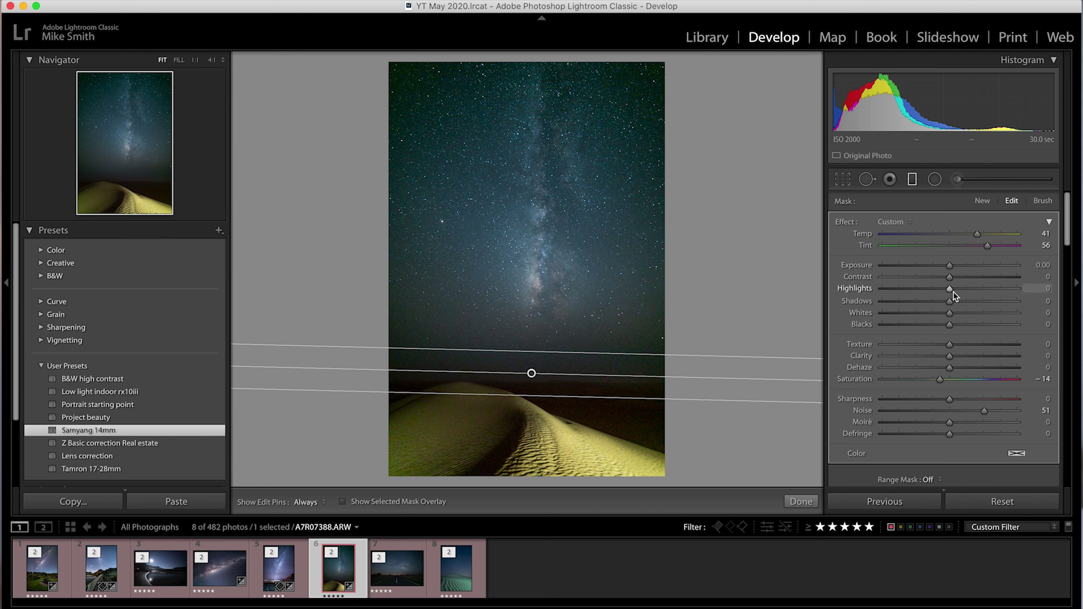
drag(950, 290, 888, 294)
drag(949, 277, 978, 280)
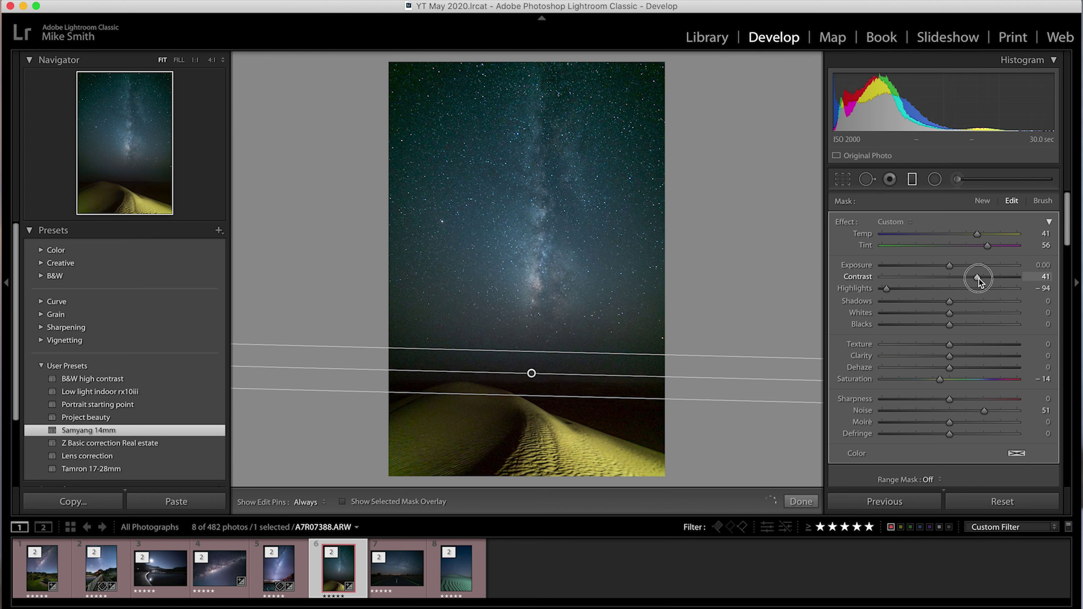
click(801, 502)
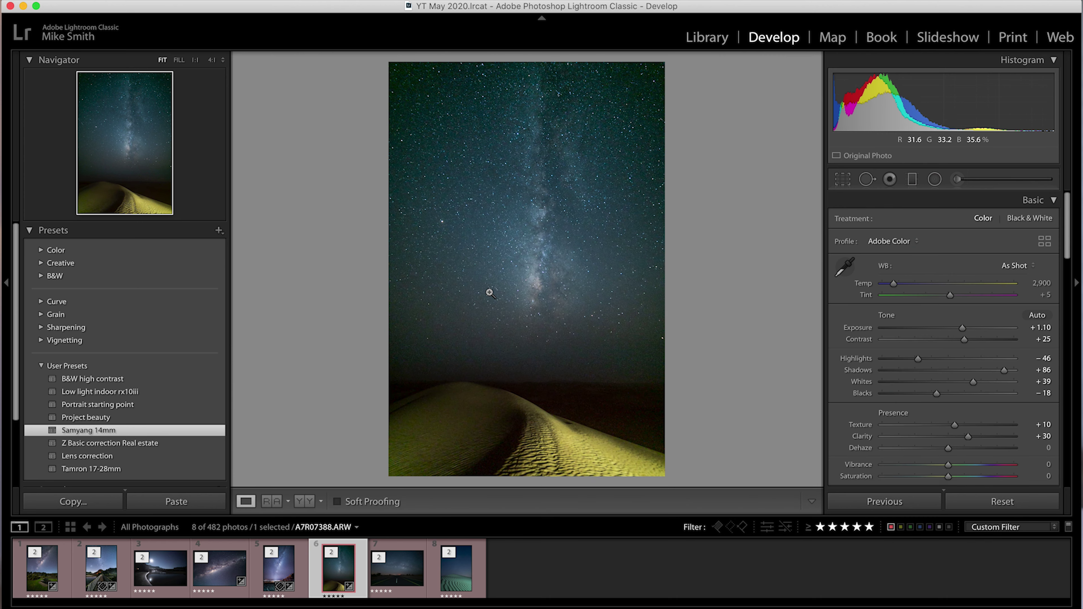
Adjust the whole dune photo's white balance to temperature 3,020 and tint +14.
click(950, 296)
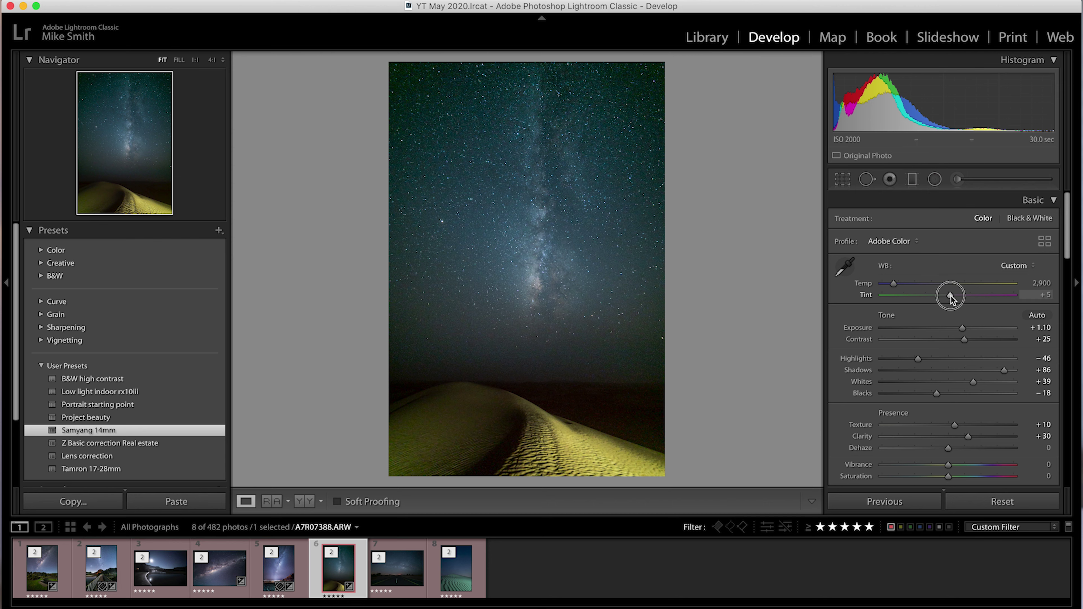
drag(950, 296, 954, 297)
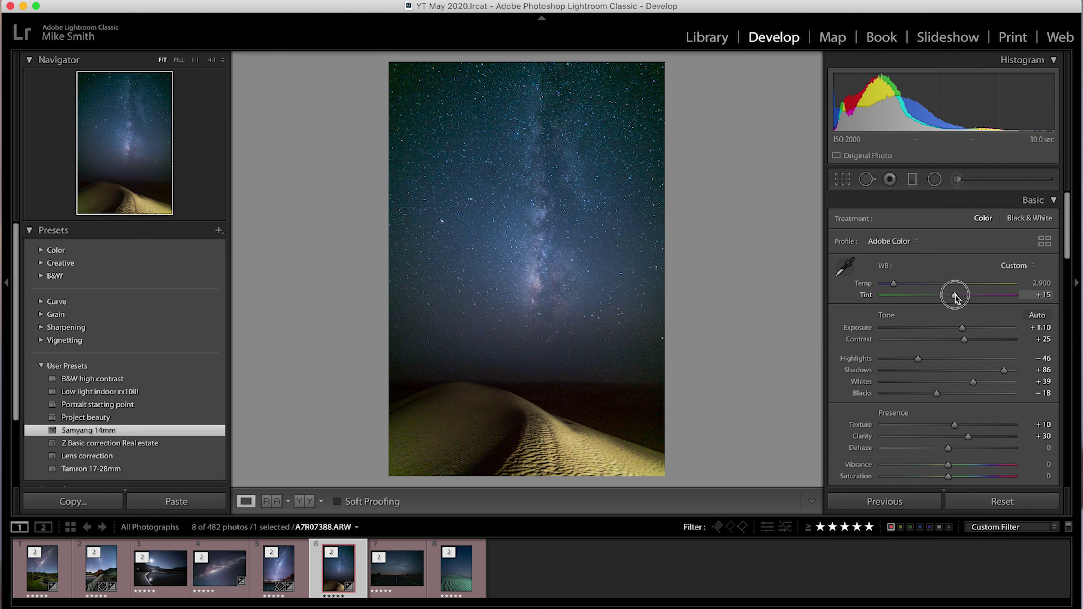
drag(893, 284, 896, 287)
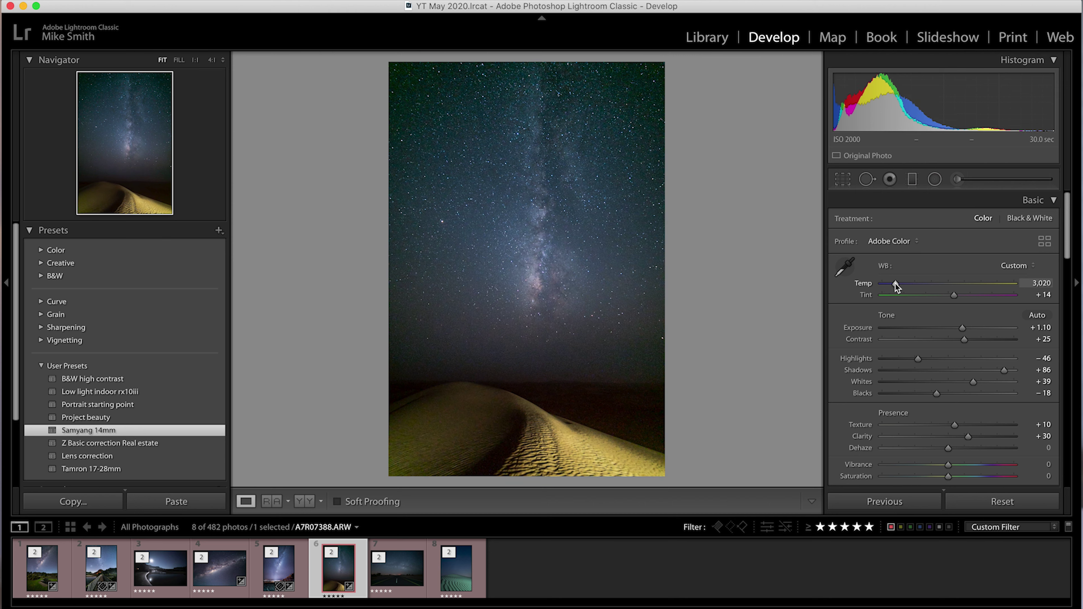
Set the dune photo's sharpening amount to 59, masking to 80, and luminance noise reduction to 20.
scroll(989, 362, down, 15)
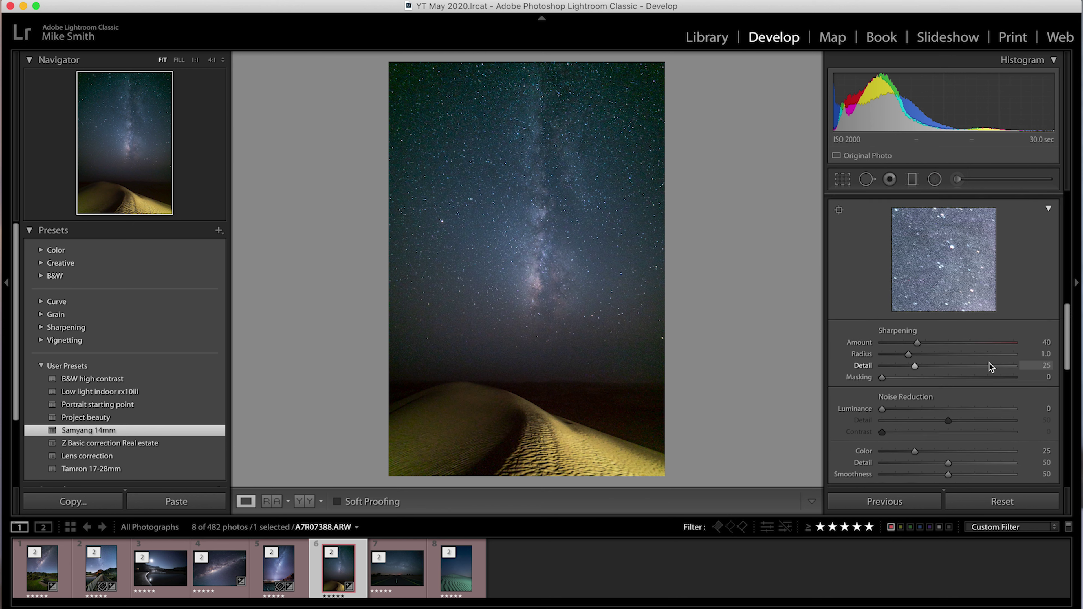
scroll(989, 362, down, 3)
drag(918, 283, 934, 284)
drag(882, 318, 988, 318)
drag(883, 350, 910, 351)
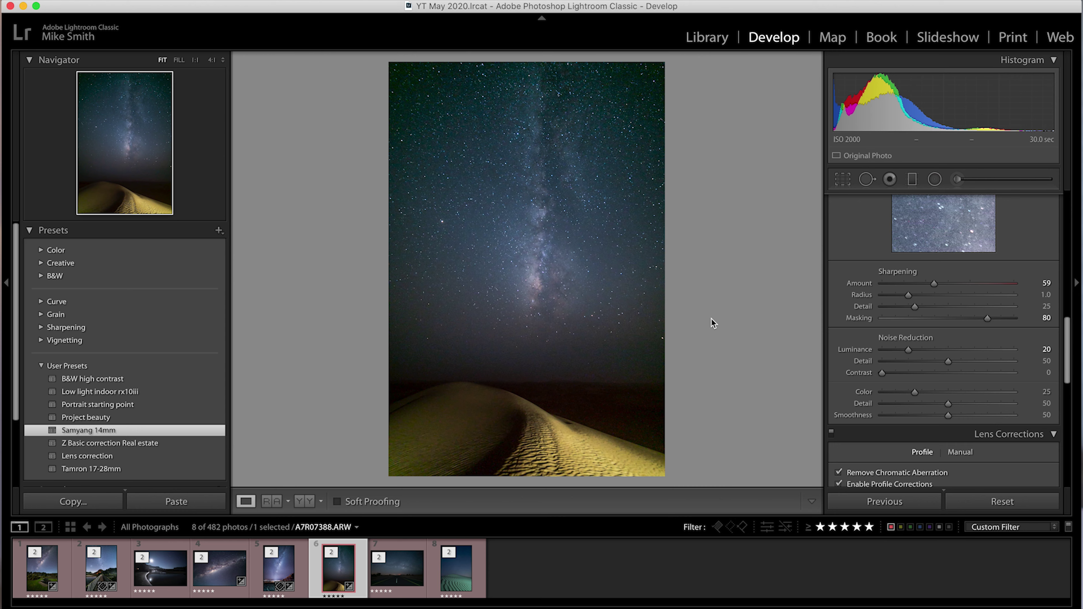
Try cropping the dune photo to the 4 x 5 / 8 x 10 aspect, tightening the frame around the Milky Way and dune.
scroll(950, 332, up, 10)
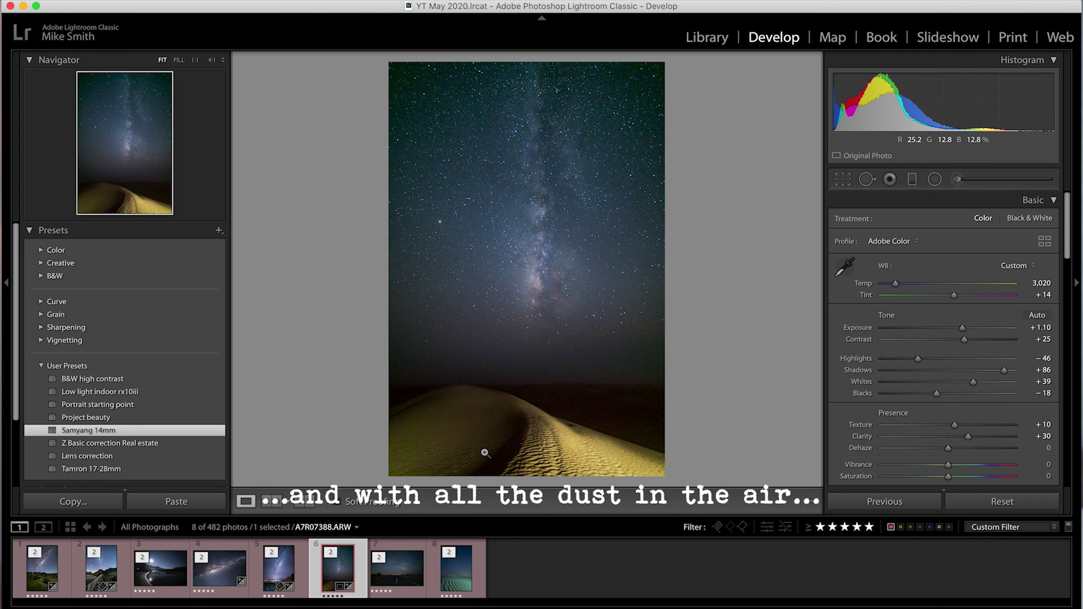
click(846, 182)
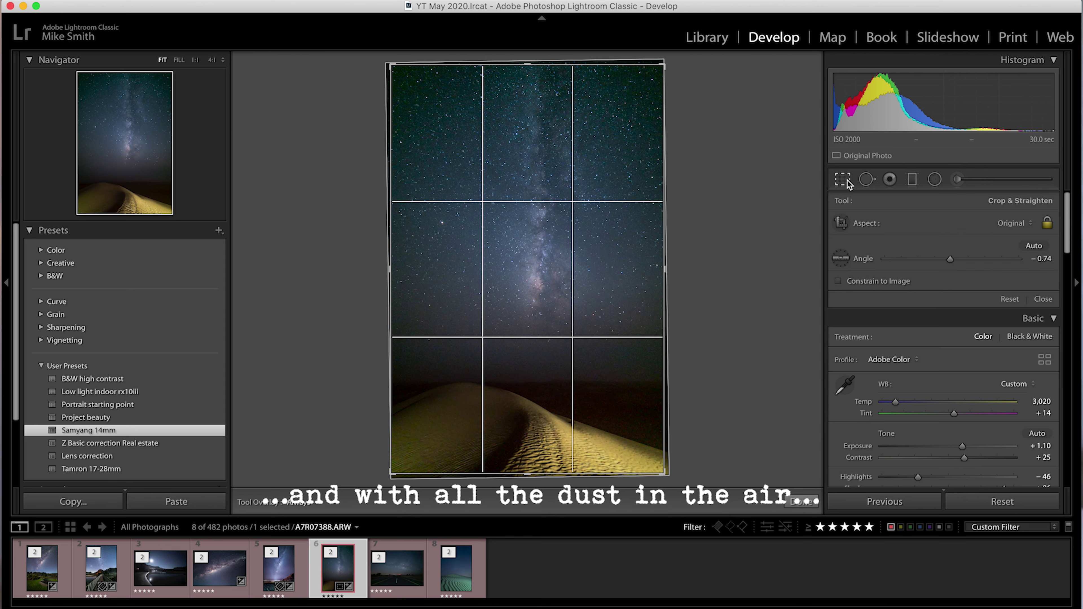
click(1023, 223)
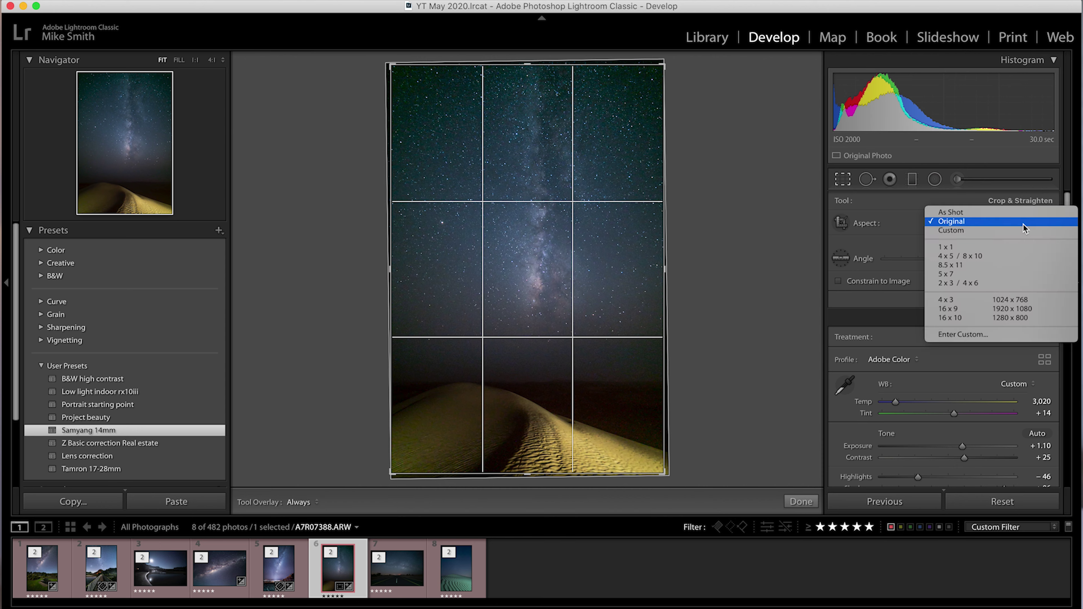
click(968, 258)
drag(515, 249, 514, 200)
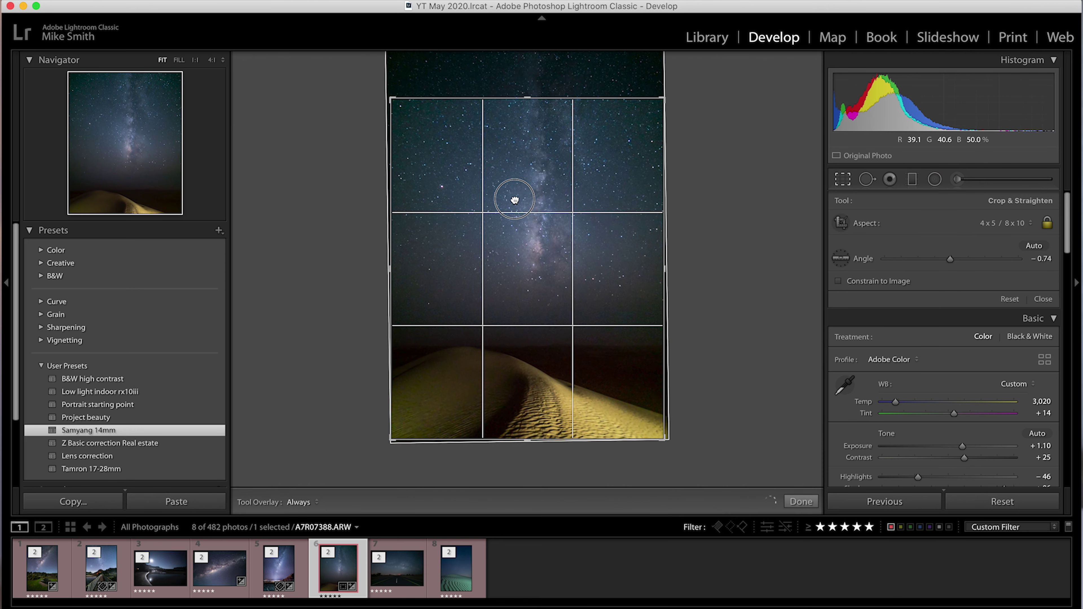
drag(391, 101, 402, 111)
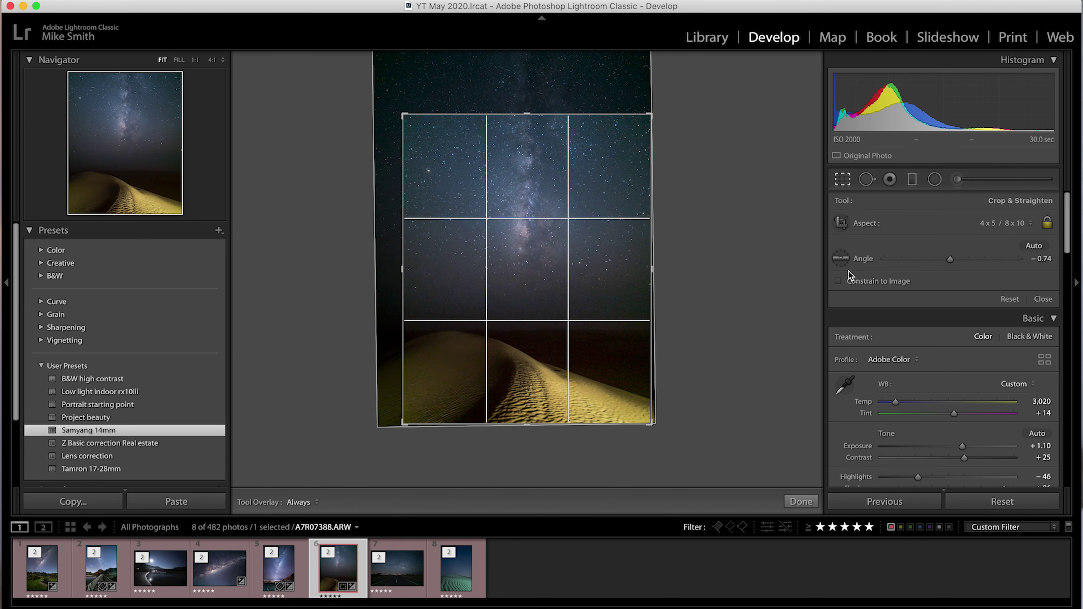
Return the crop to the As Shot aspect, tighten it to trim sky and the dark edge beside the dune, and finish the crop.
click(1005, 223)
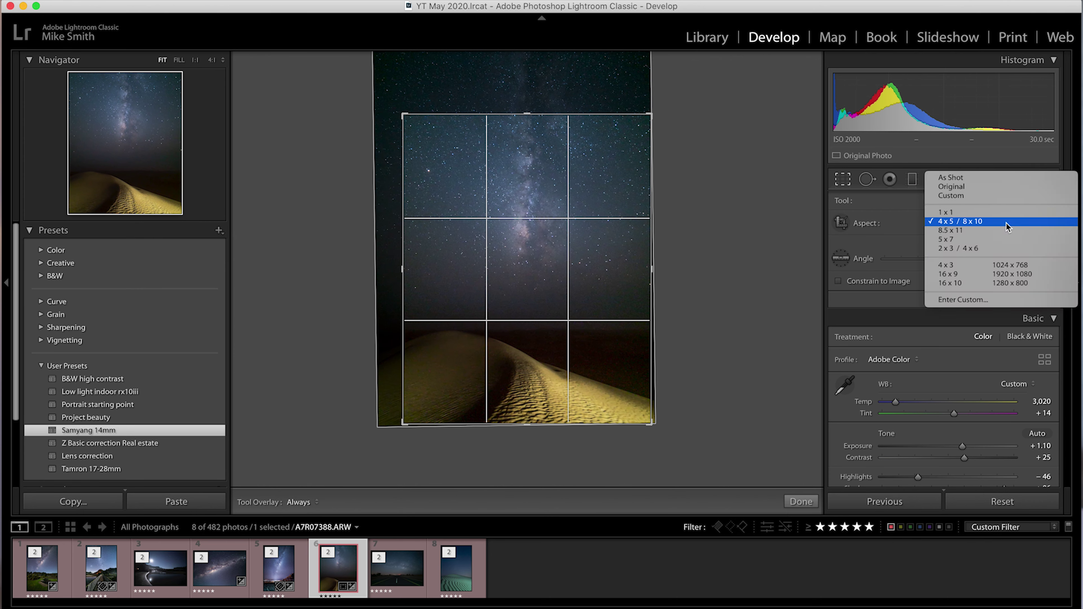
click(962, 179)
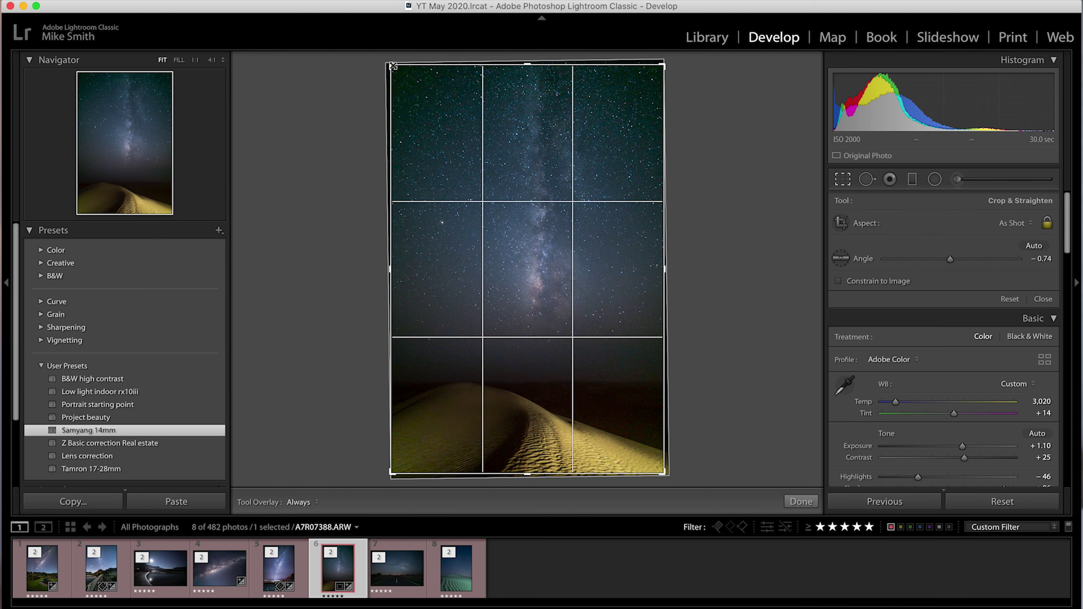
drag(392, 66, 412, 88)
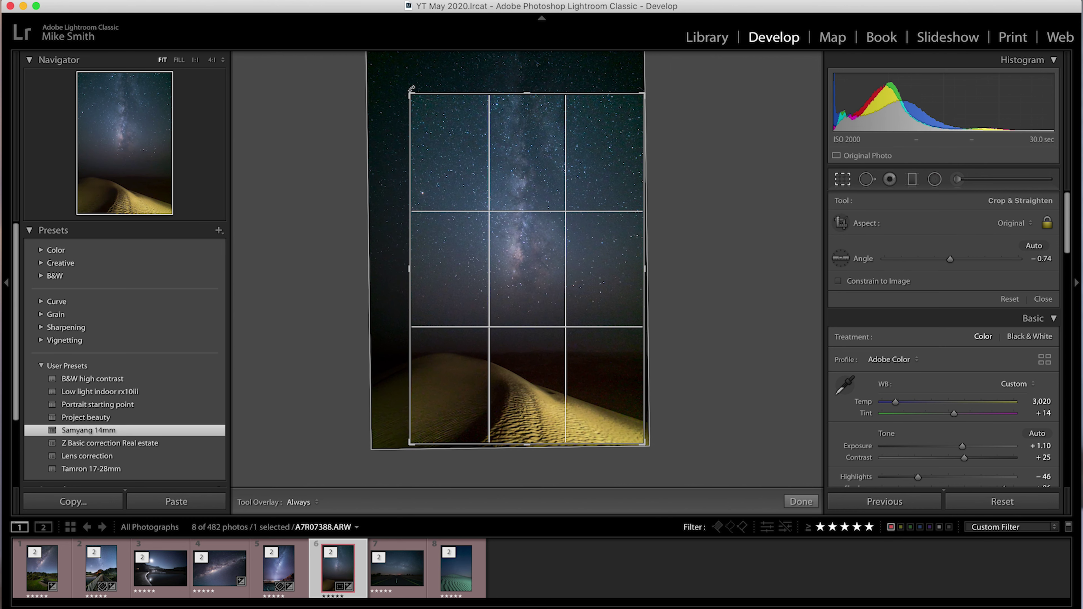
key(Return)
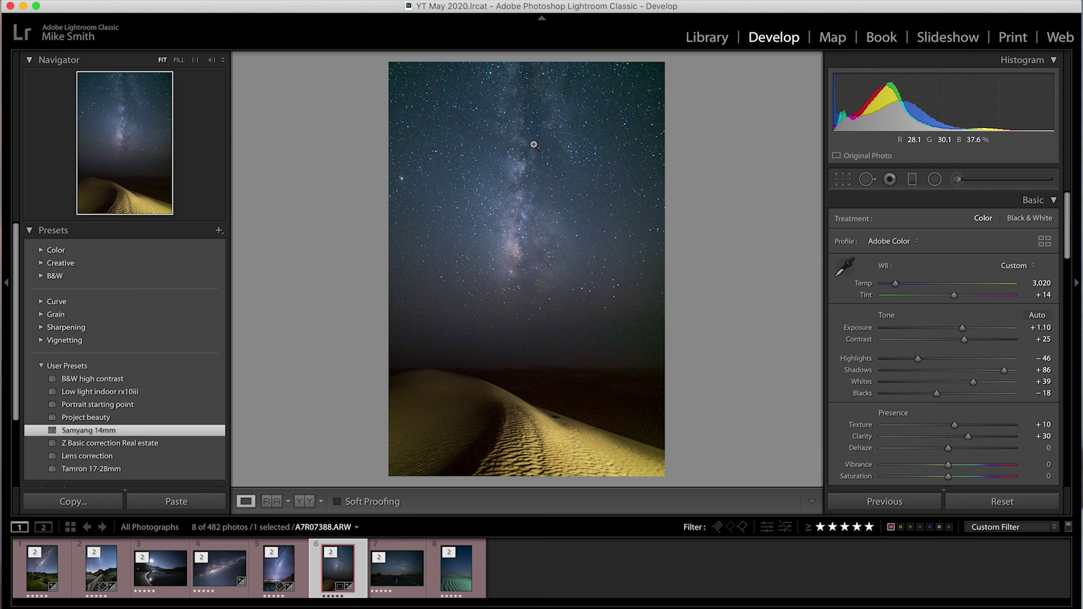
On the next photo, the desert road, set exposure to +1.25 and both vibrance and saturation to +100.
key(Right)
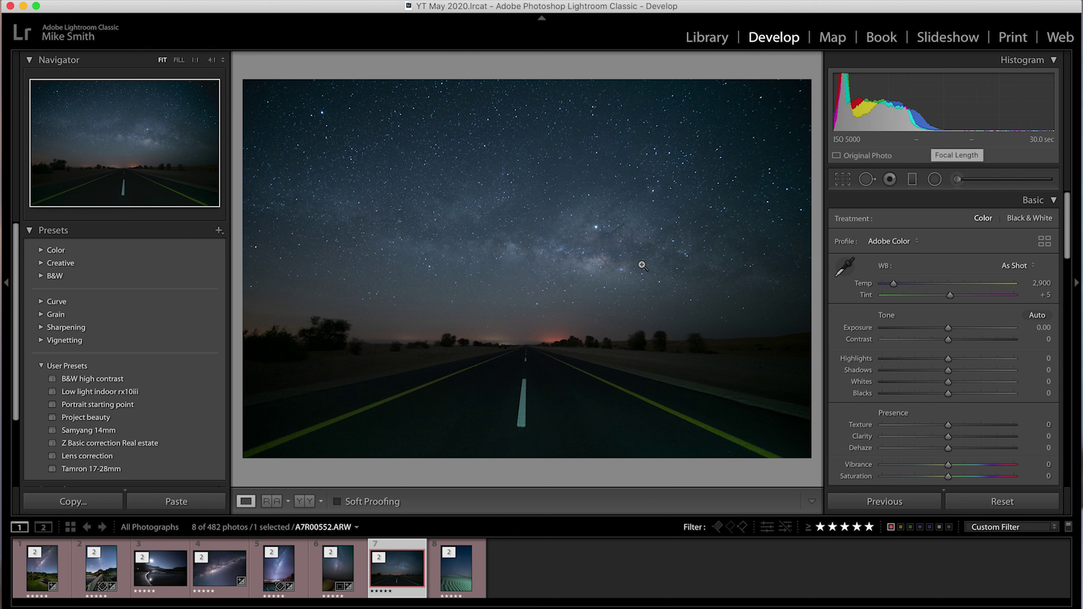
drag(947, 328, 967, 334)
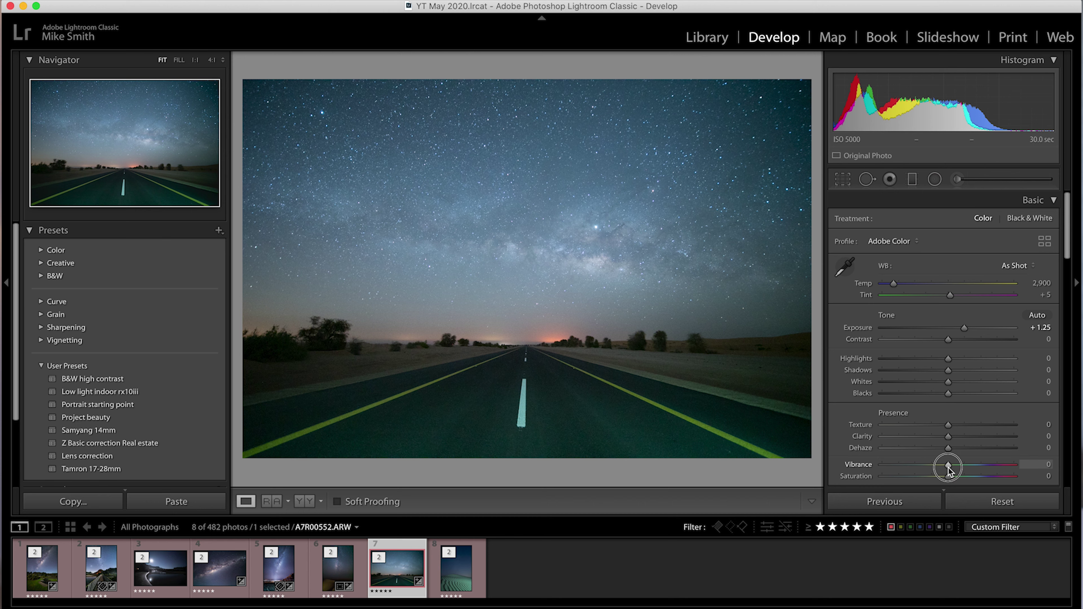
drag(948, 465, 1015, 465)
drag(949, 478, 1018, 478)
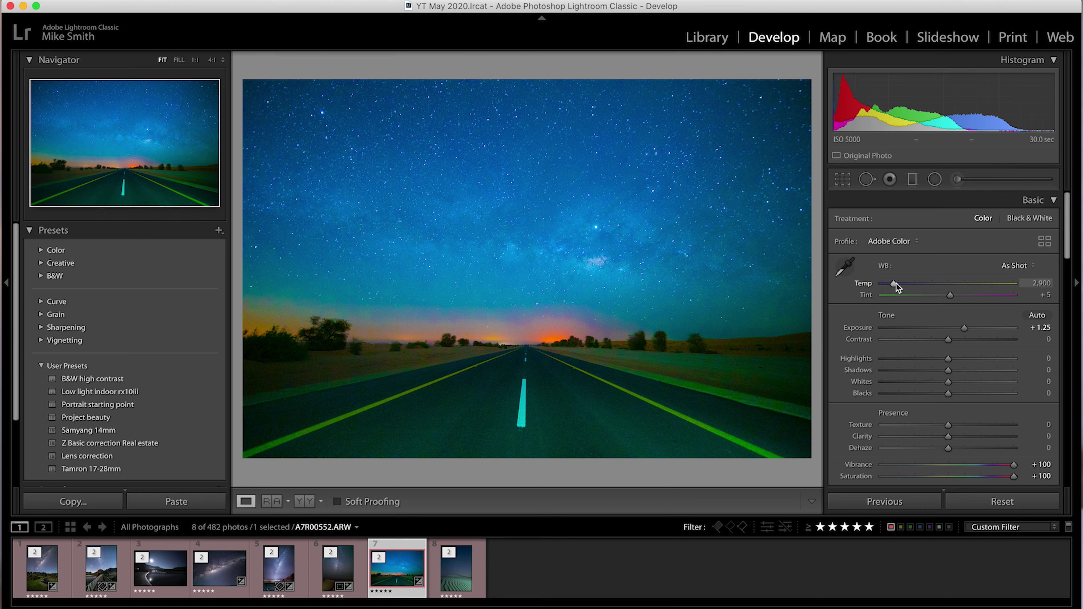
Set the road photo's white balance to temperature 3,191 and tint +9, and reset vibrance and saturation to 0.
drag(894, 285, 900, 285)
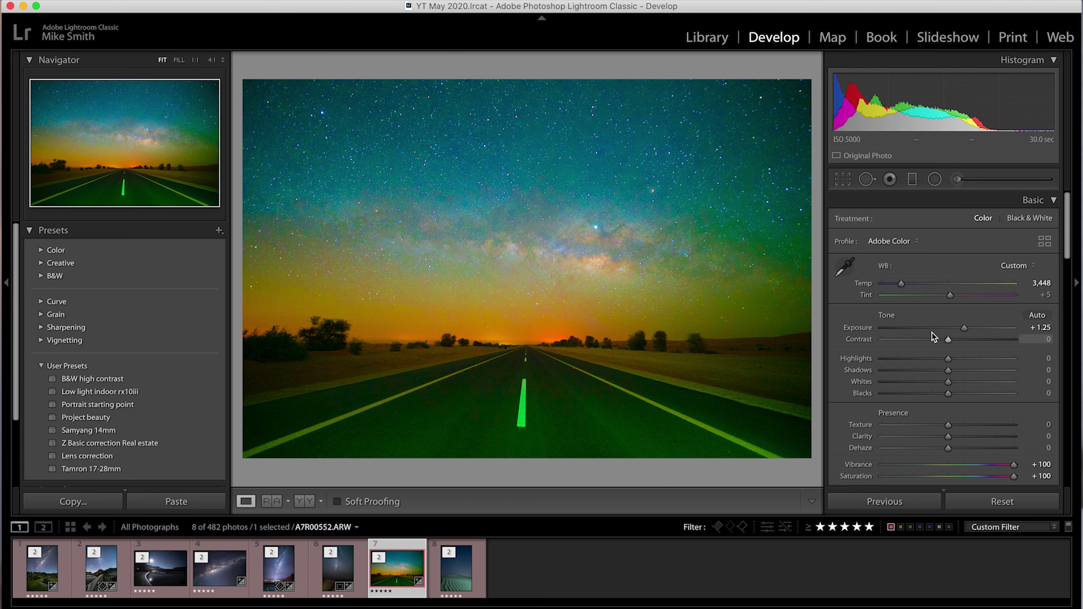
drag(902, 284, 953, 295)
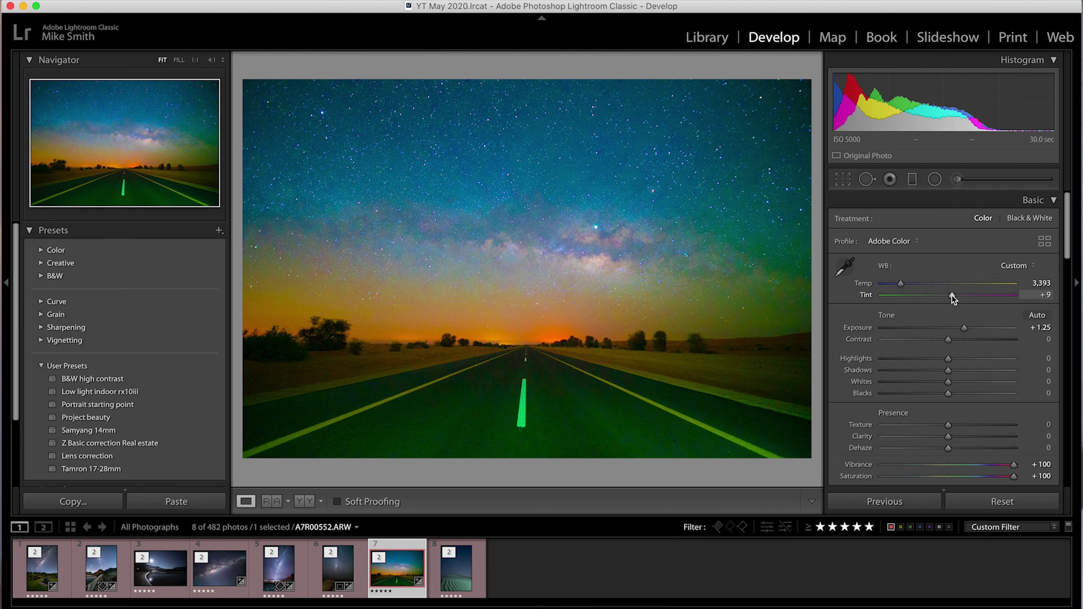
double_click(862, 461)
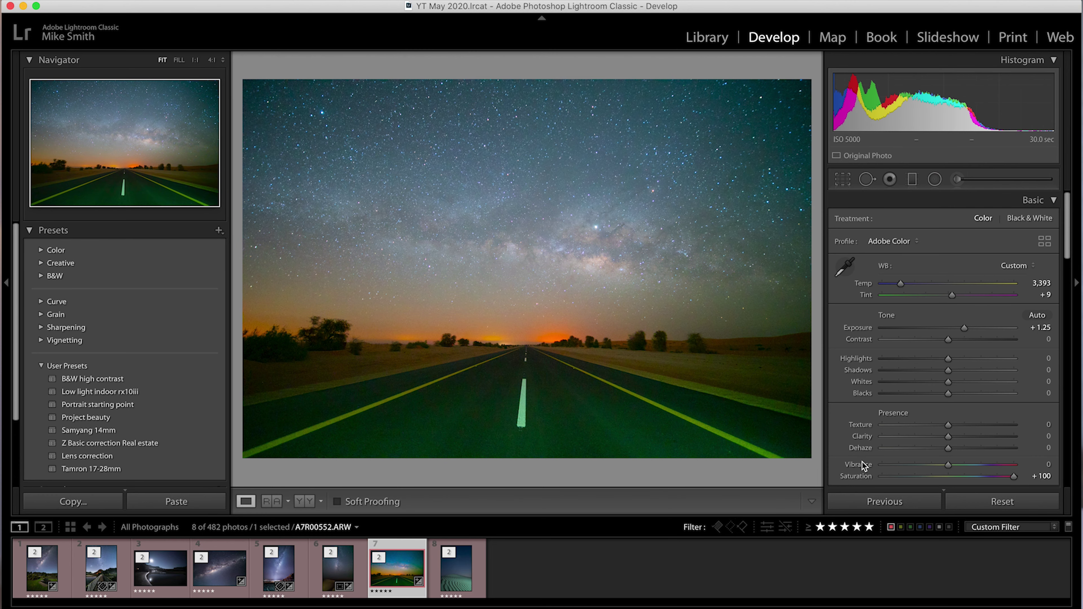
double_click(859, 473)
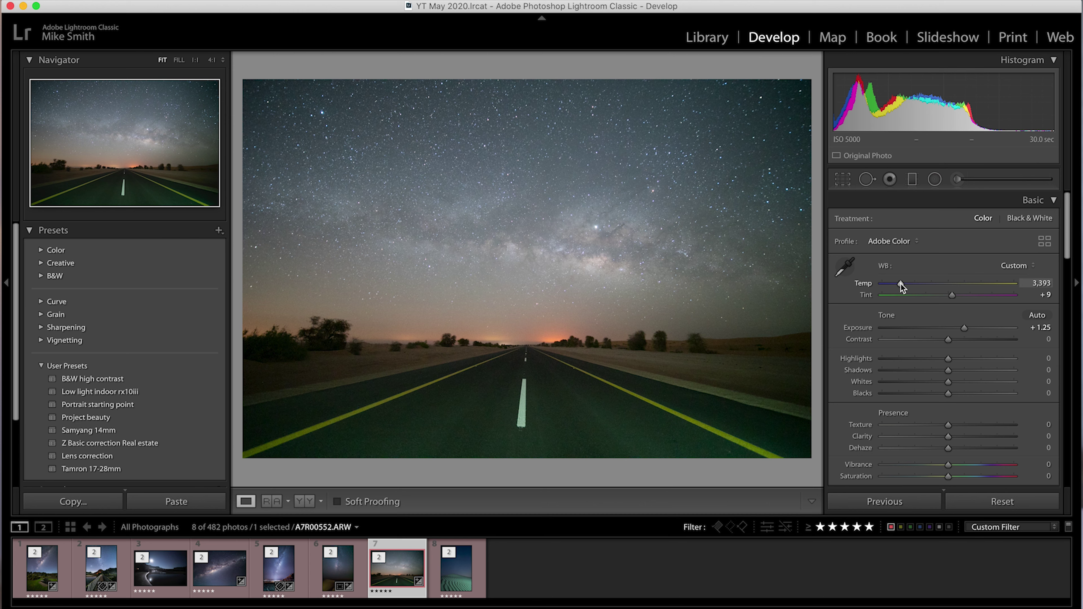
drag(901, 285, 897, 283)
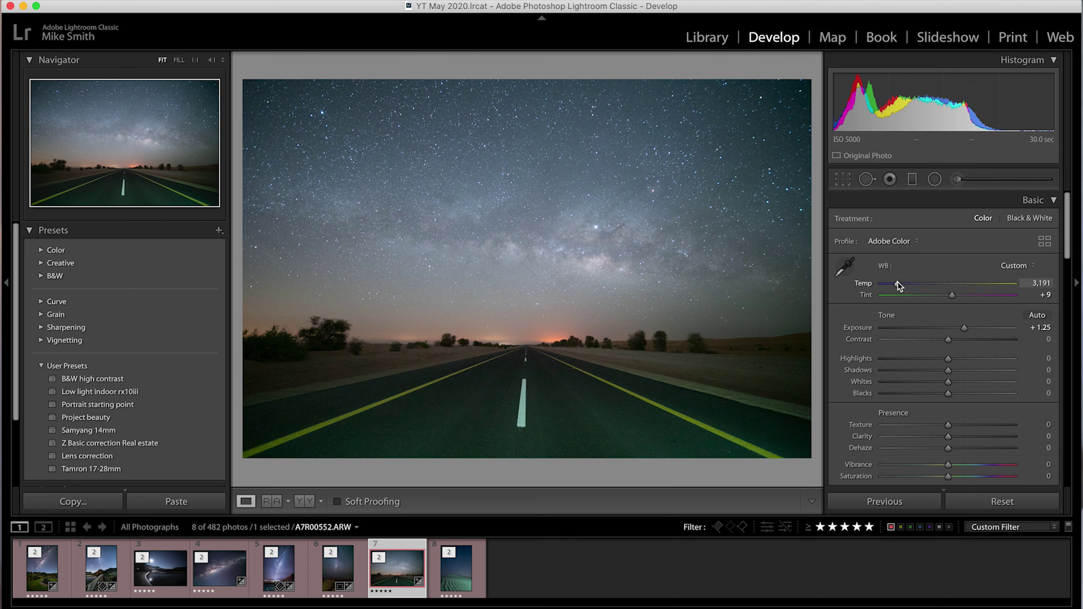
Set the road photo's exposure to +1.30, contrast +37, highlights -68, shadows +40, whites +42, blacks -31, and clarity +24.
drag(948, 339, 938, 358)
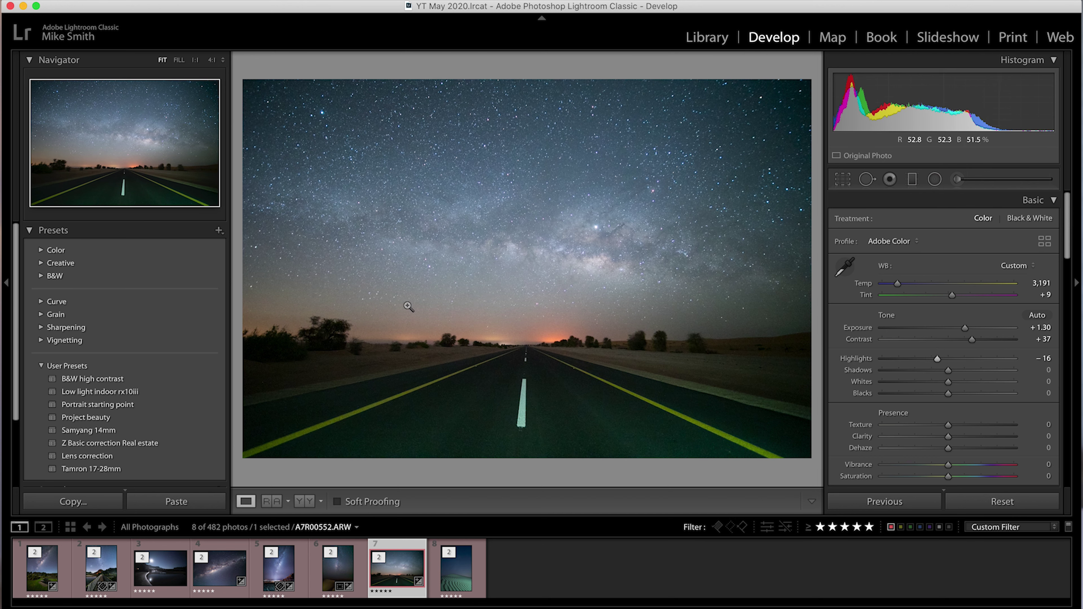
drag(938, 359, 903, 362)
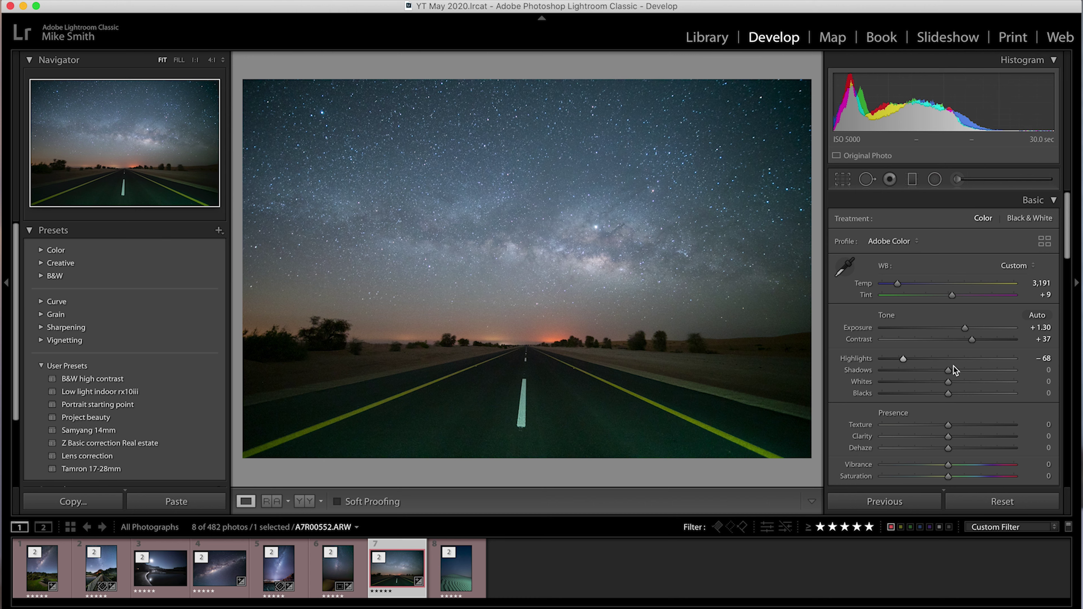
drag(947, 371, 929, 392)
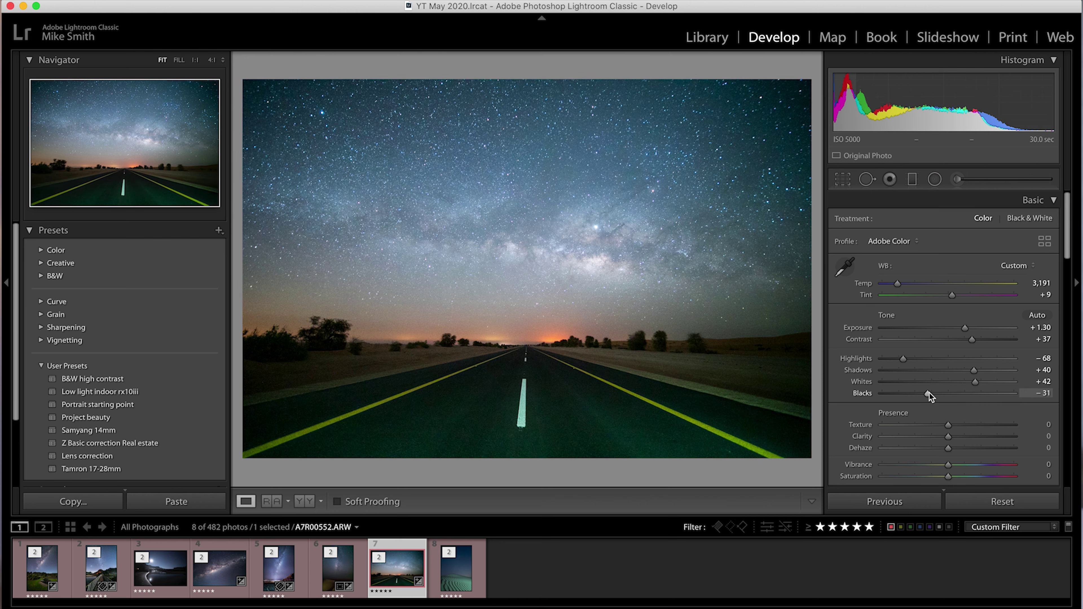
drag(948, 437, 963, 438)
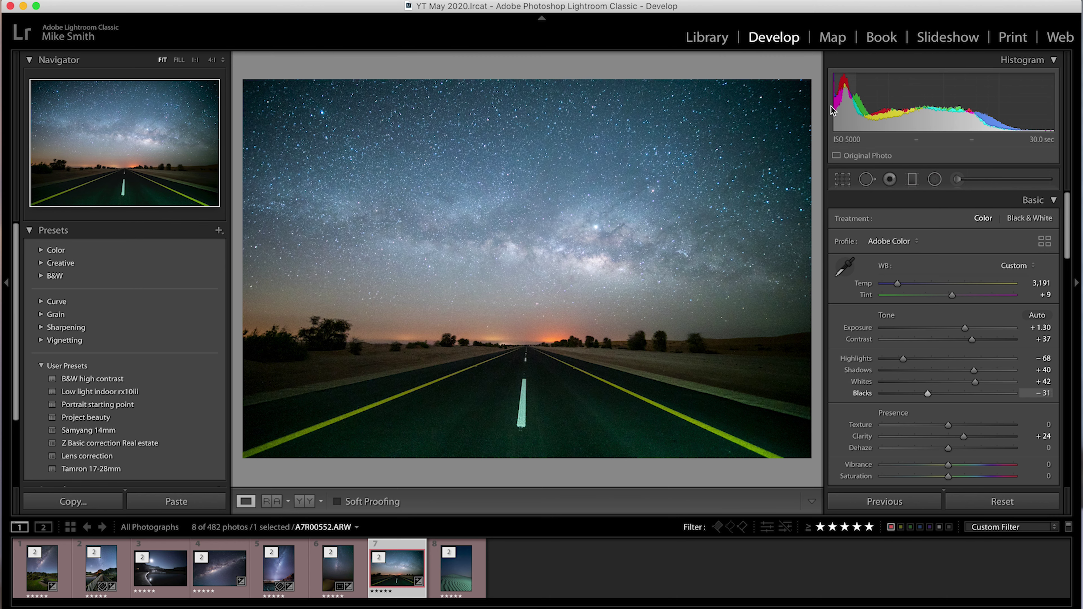
Apply the Samyang 14mm preset to the road photo and lower the exposure to +0.90.
click(90, 432)
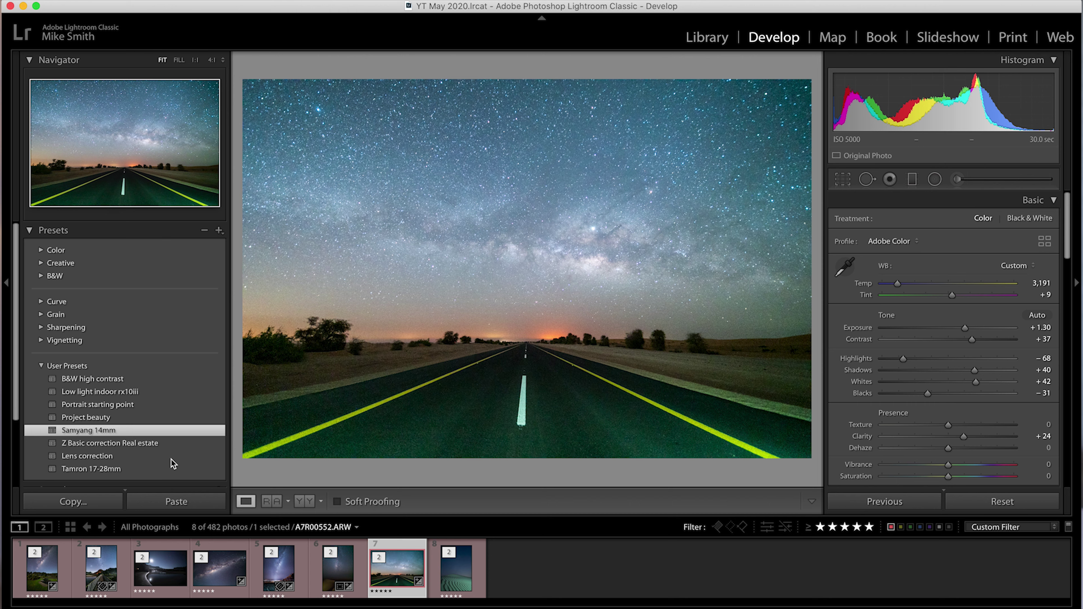
click(94, 432)
drag(965, 328, 959, 328)
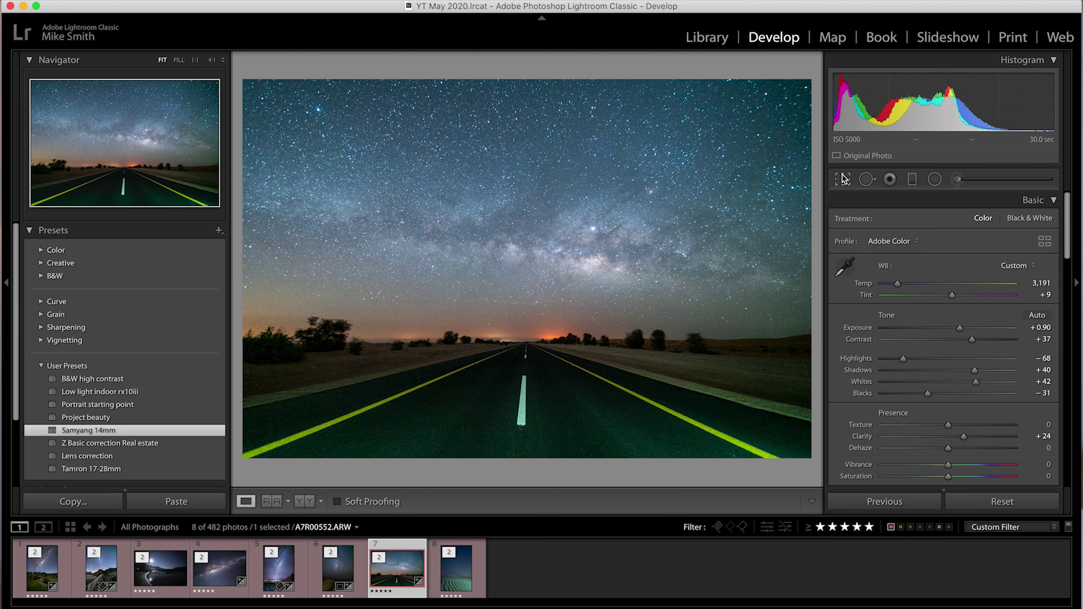
Straighten the road photo with a crop angle of -1.82 and finish the crop.
click(845, 181)
mouse_move(818, 162)
mouse_down()
mouse_move(815, 151)
mouse_move(815, 171)
mouse_up()
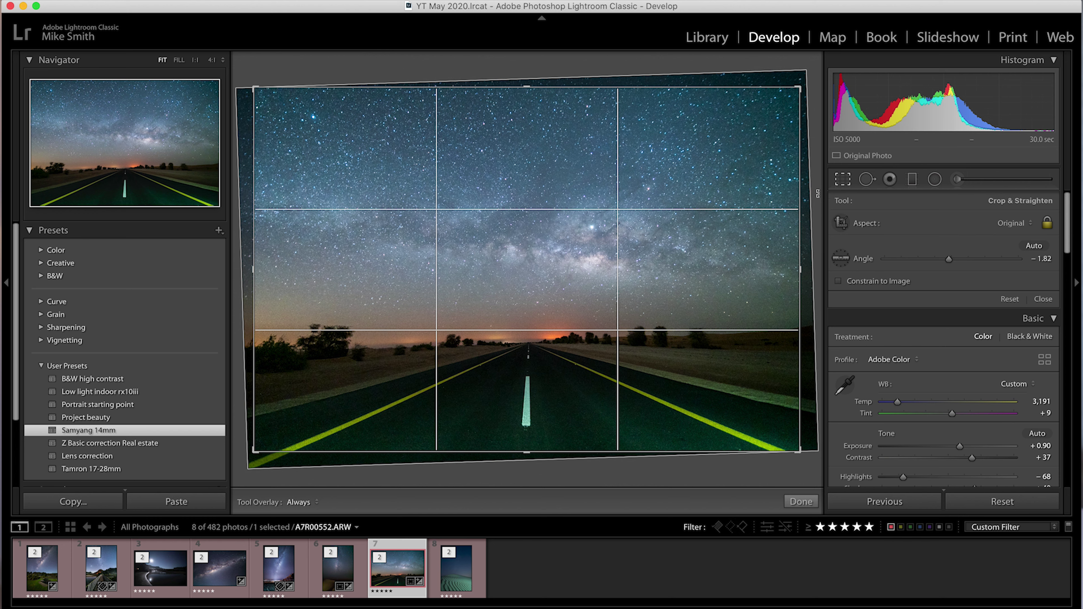
key(Return)
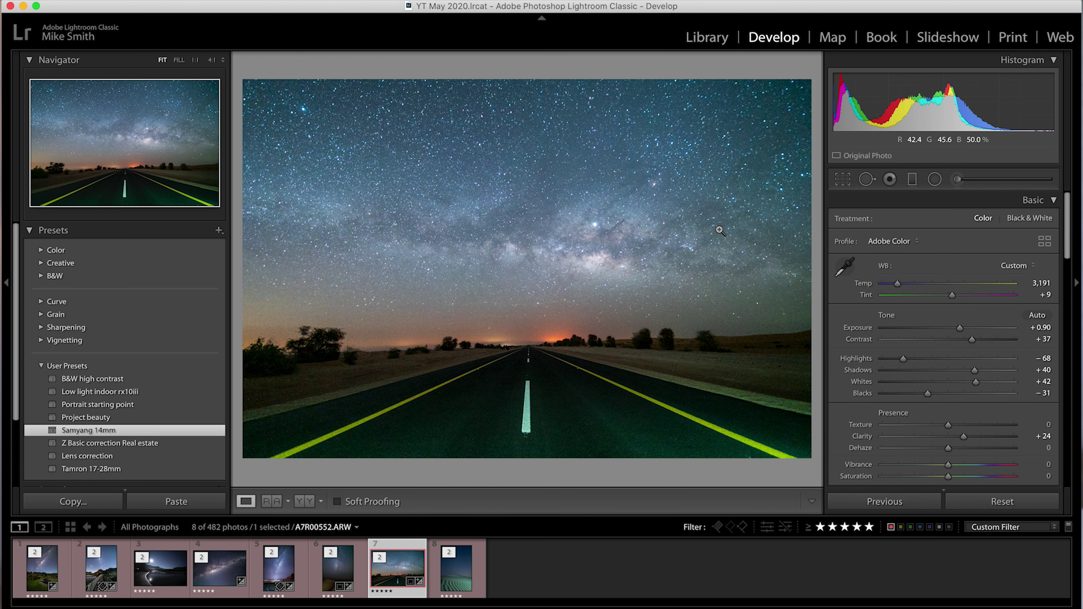
Set the road photo's sharpening amount to 58 and its masking to 73.
scroll(938, 320, down, 15)
click(916, 320)
drag(917, 321, 932, 321)
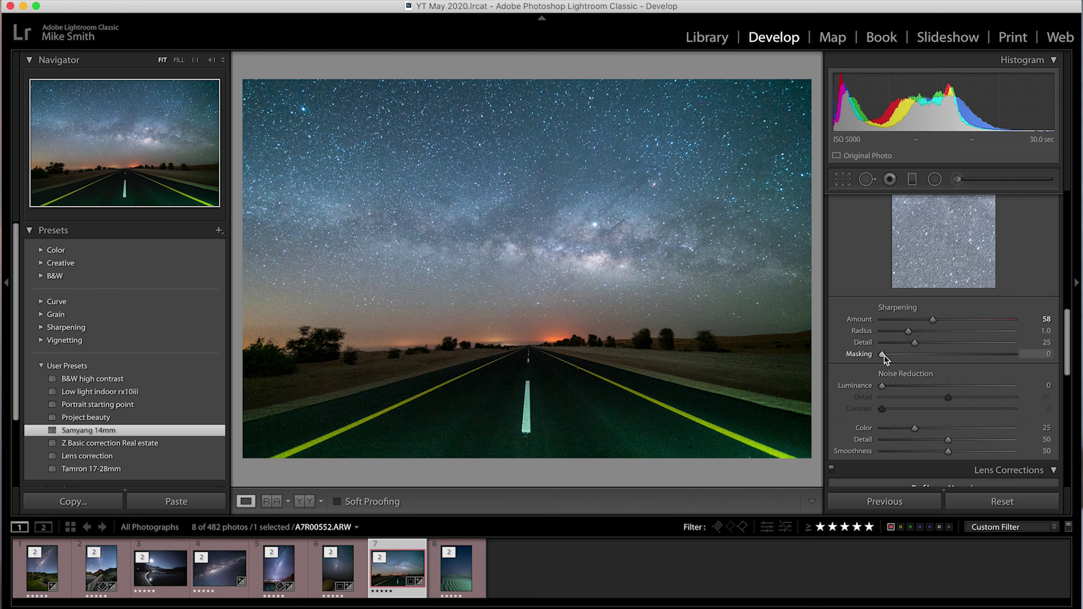
drag(882, 354, 979, 354)
Set the road photo's luminance noise reduction to 11, comparing it against 100, and open the next photo with rippled sand.
drag(882, 385, 899, 389)
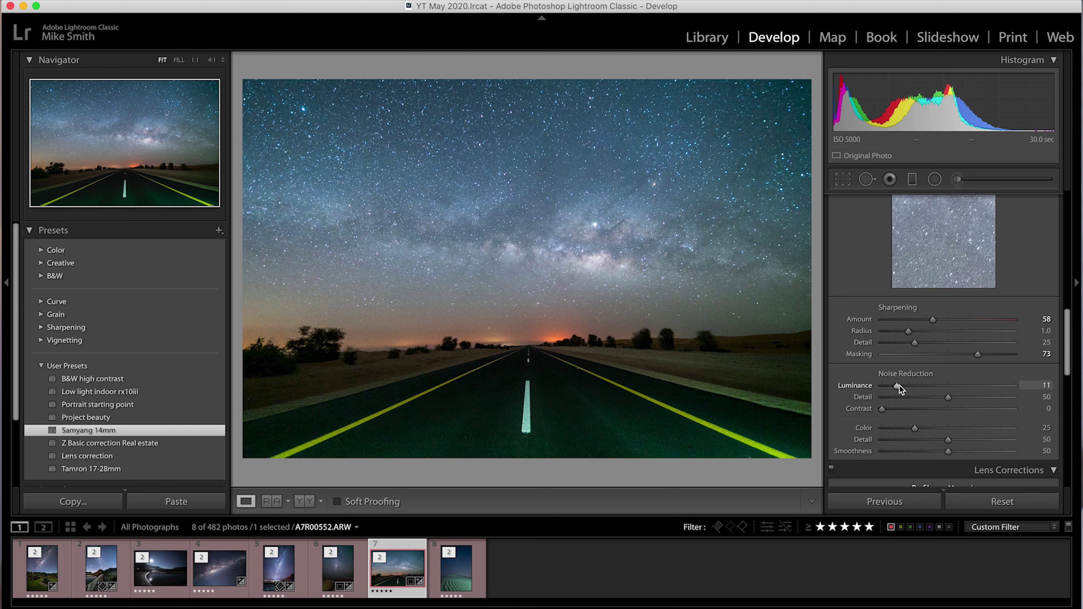
drag(899, 385, 1015, 391)
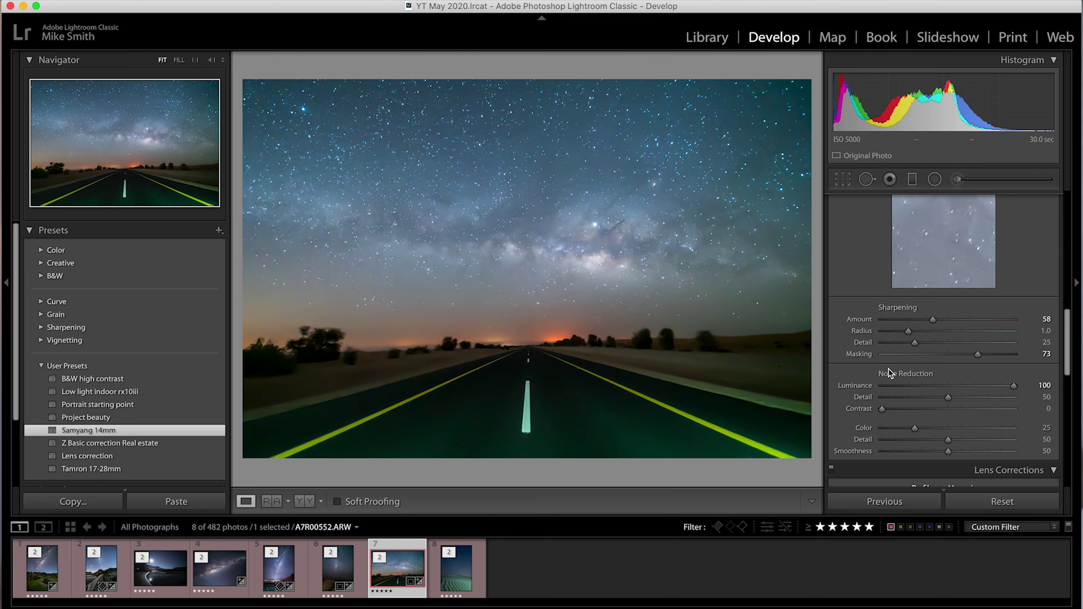
drag(882, 386, 896, 392)
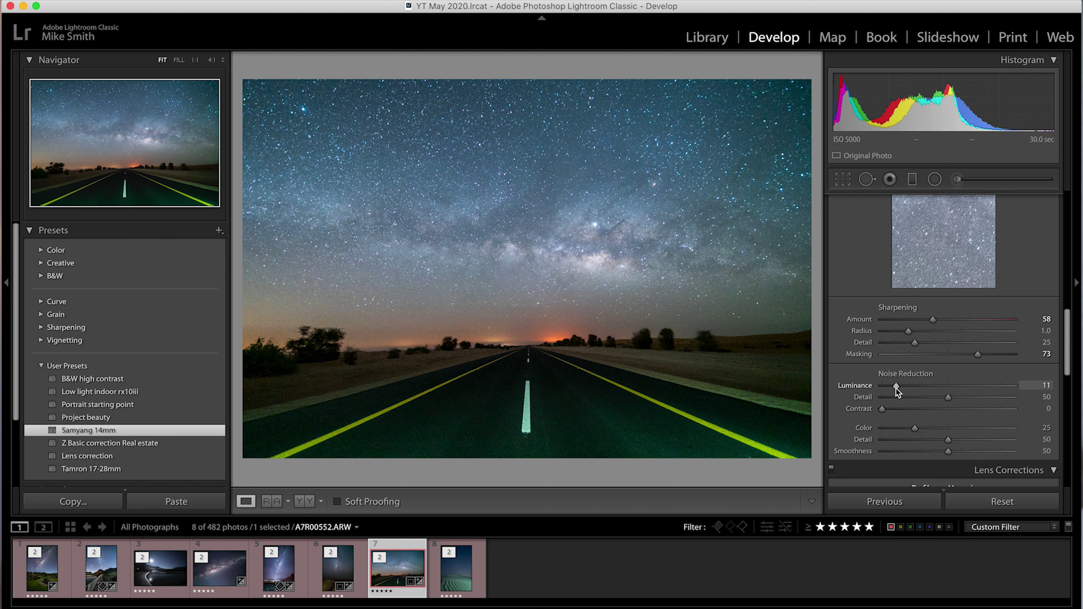
key(Right)
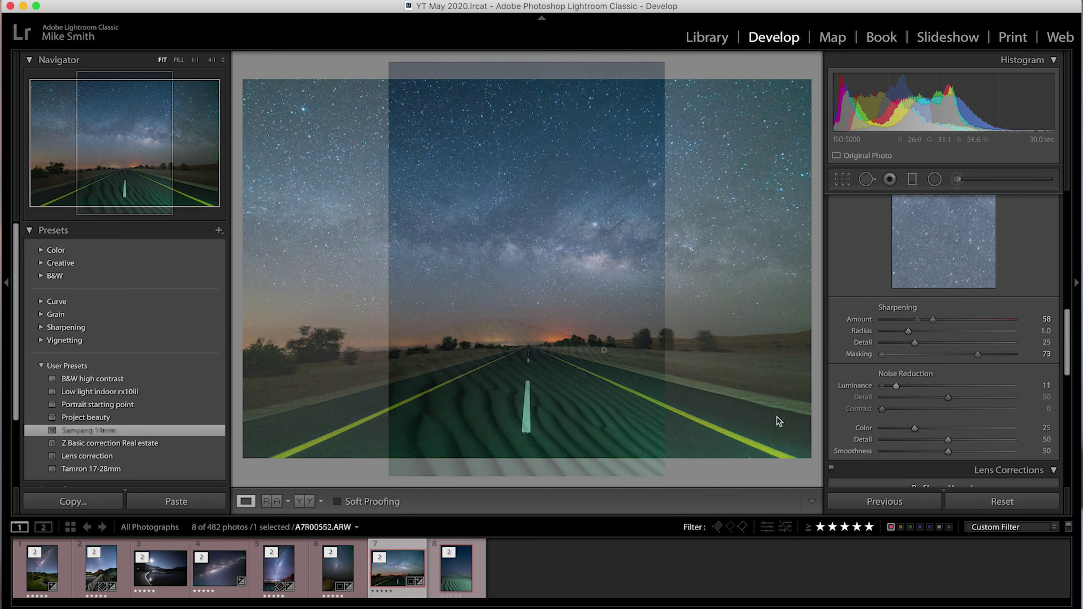